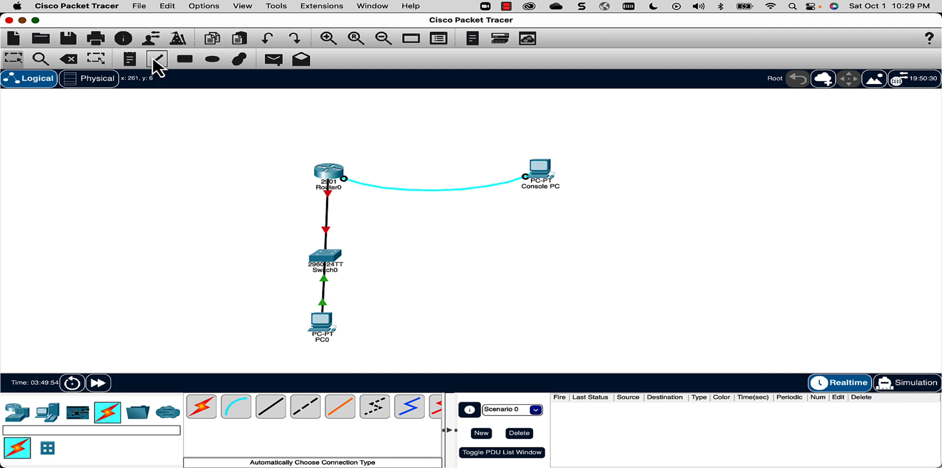
# - Place a note left of Router0 reading 192.168.10.0/24 and nudge it into position
pyautogui.click(130, 60)
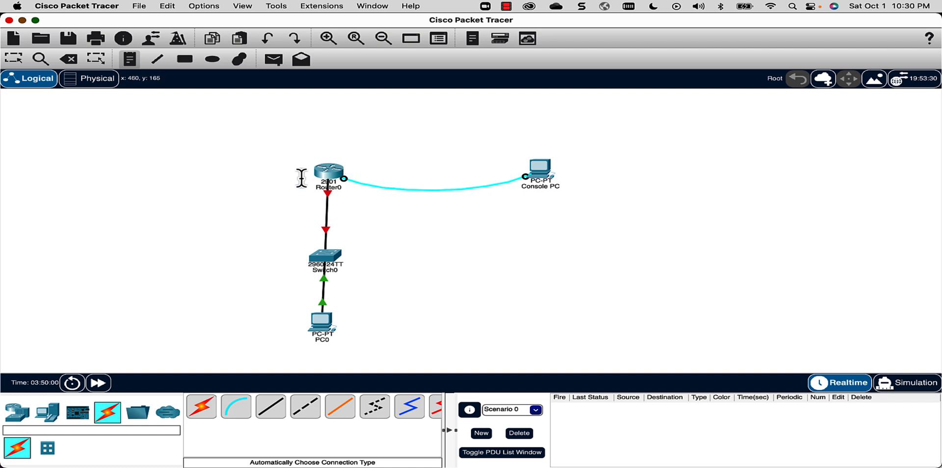
pyautogui.click(216, 179)
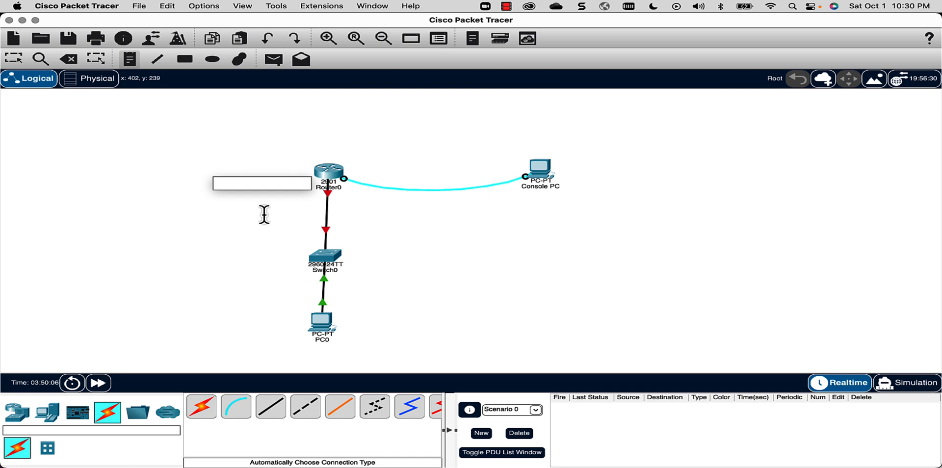
pyautogui.write('192.168.10')
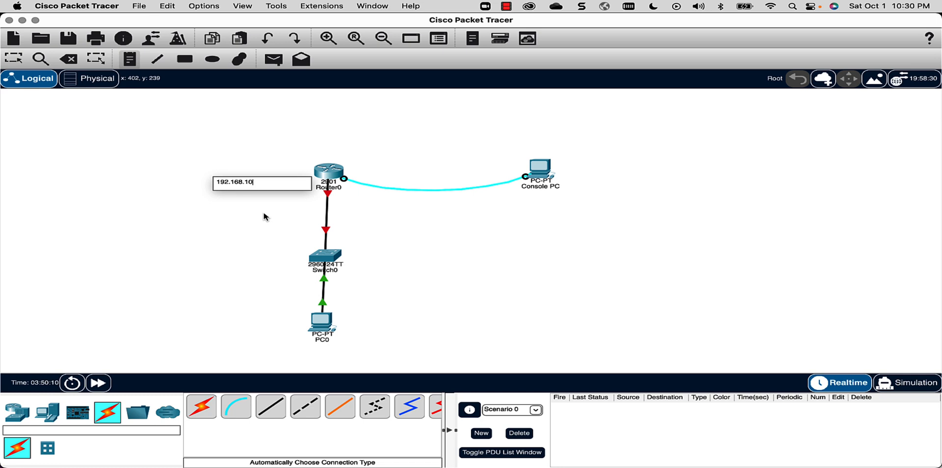
pyautogui.write('.0/24')
pyautogui.click(11, 58)
pyautogui.moveTo(254, 189); pyautogui.dragTo(238, 182)
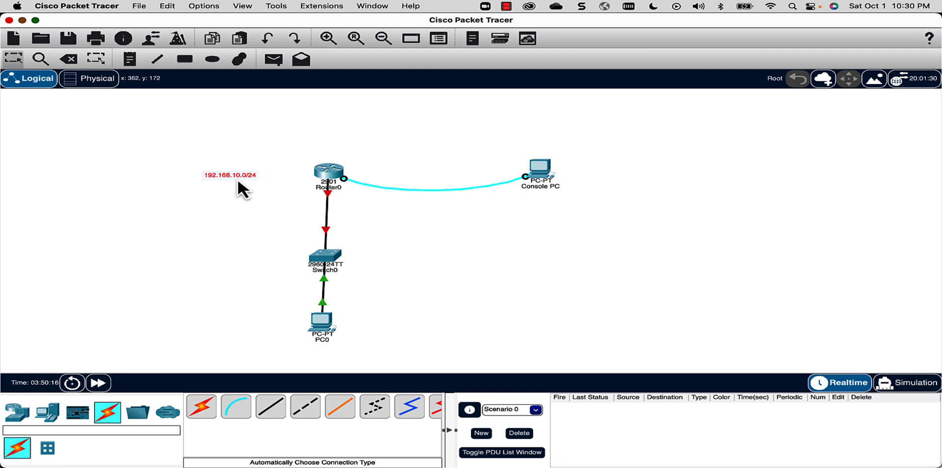
# - Add note lines: 192.168.10.1 router ip, 192.168.10.2 host, 192.168.10.3, and 254 last
pyautogui.doubleClick(258, 179)
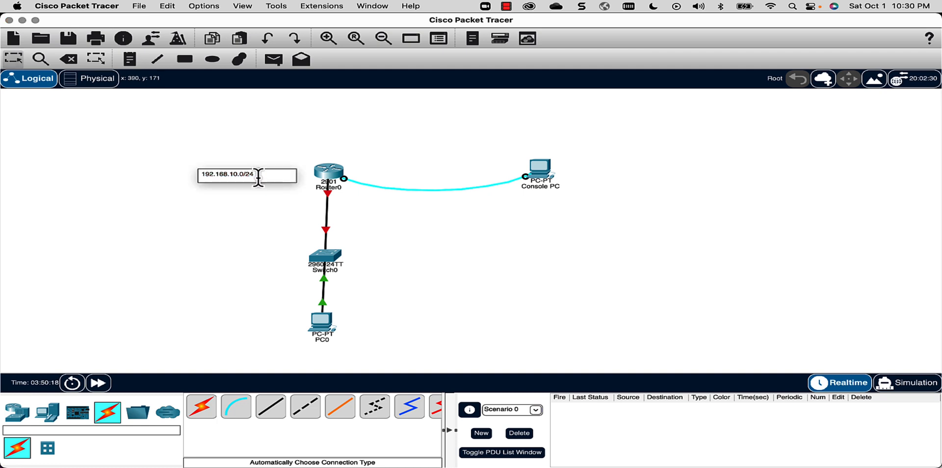
pyautogui.press('Return')
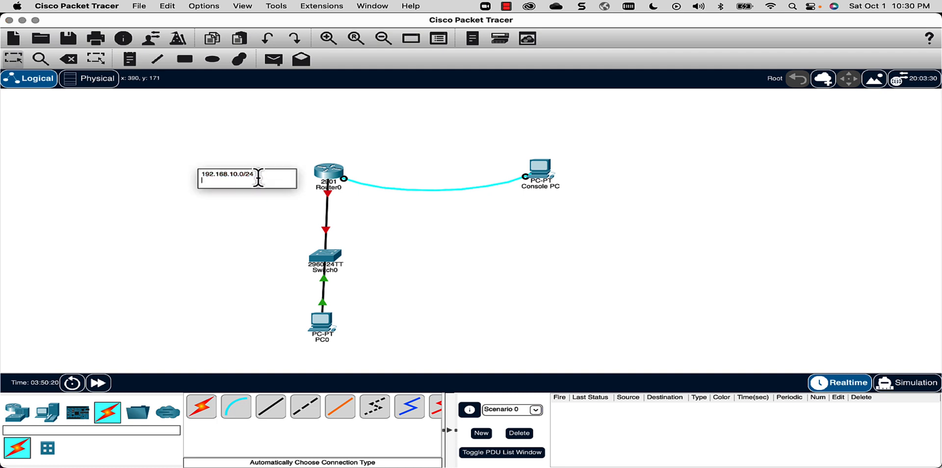
pyautogui.write('192.168.1')
pyautogui.write('0.1')
pyautogui.write('-N')
pyautogui.write('outer ip')
pyautogui.press('Return')
pyautogui.write('192.168.')
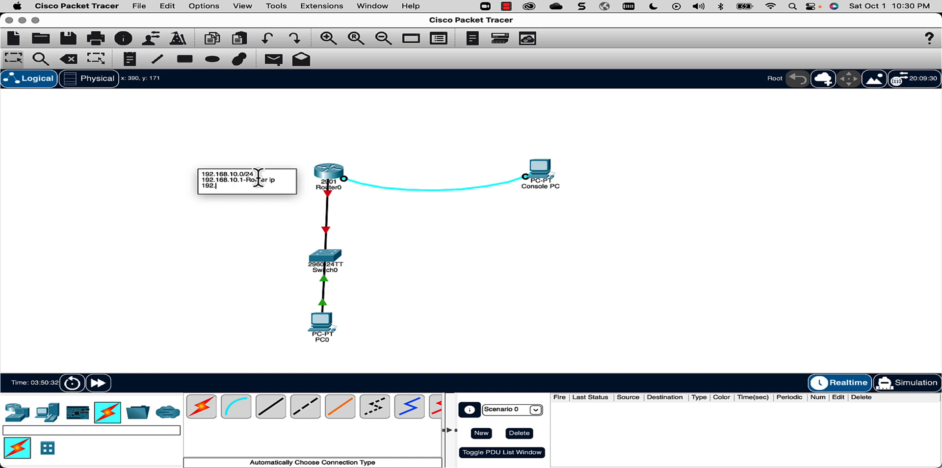
pyautogui.write('10.2- host')
pyautogui.press('Return')
pyautogui.write('192.')
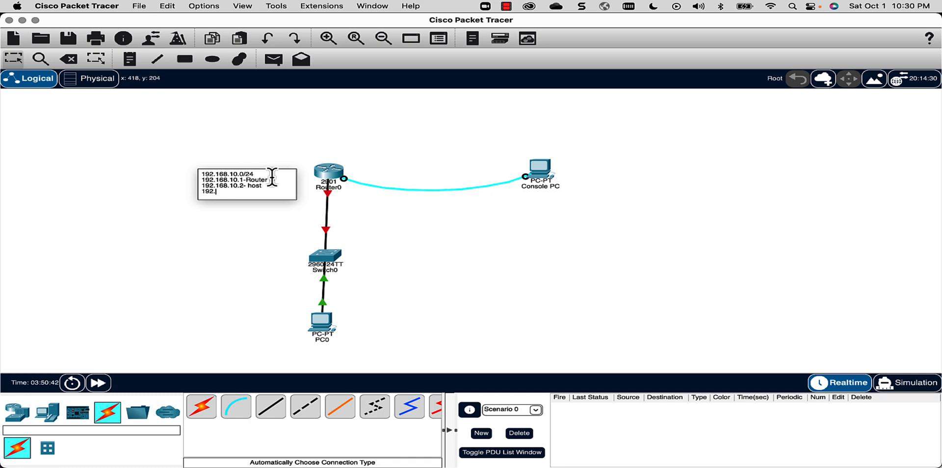
pyautogui.write('168.10.3')
pyautogui.press('Return')
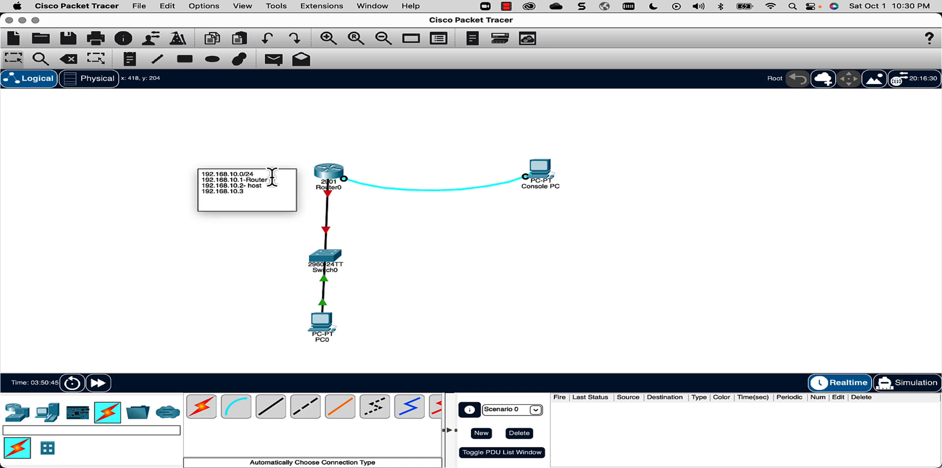
pyautogui.press('Return')
pyautogui.press('Return')
pyautogui.press('Return')
pyautogui.press('Return')
pyautogui.write('254')
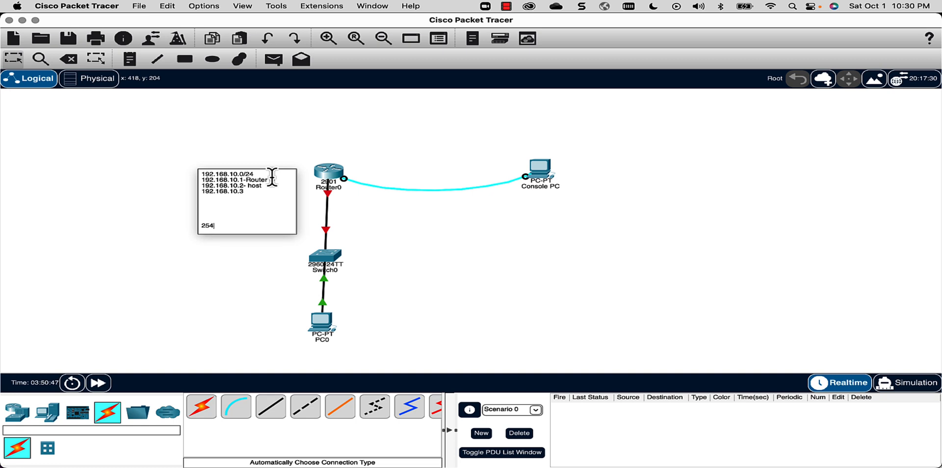
pyautogui.write(' --last')
pyautogui.click(461, 212)
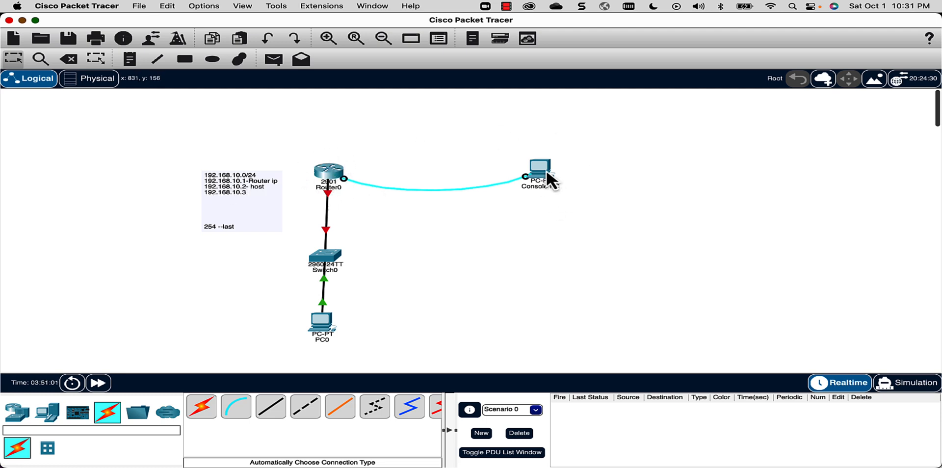
# - Connect Console PC's Terminal with default serial settings to get a Router> prompt beside the topology
pyautogui.moveTo(548, 172)
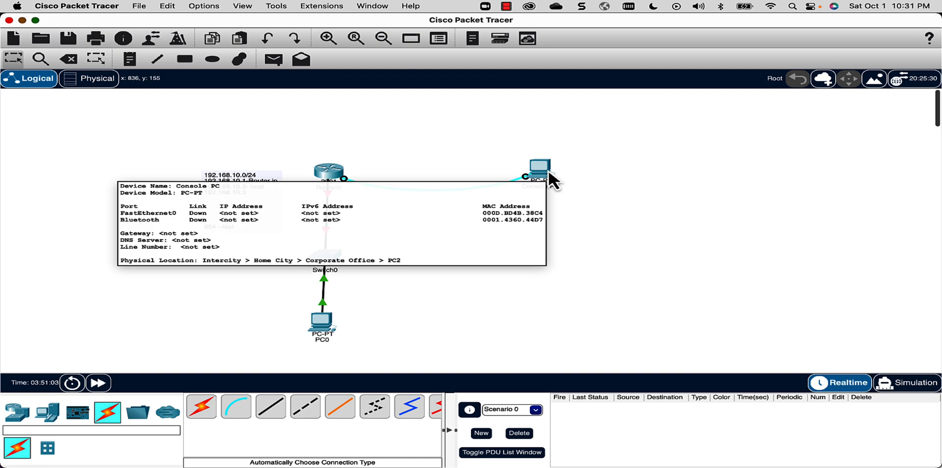
pyautogui.click(537, 172)
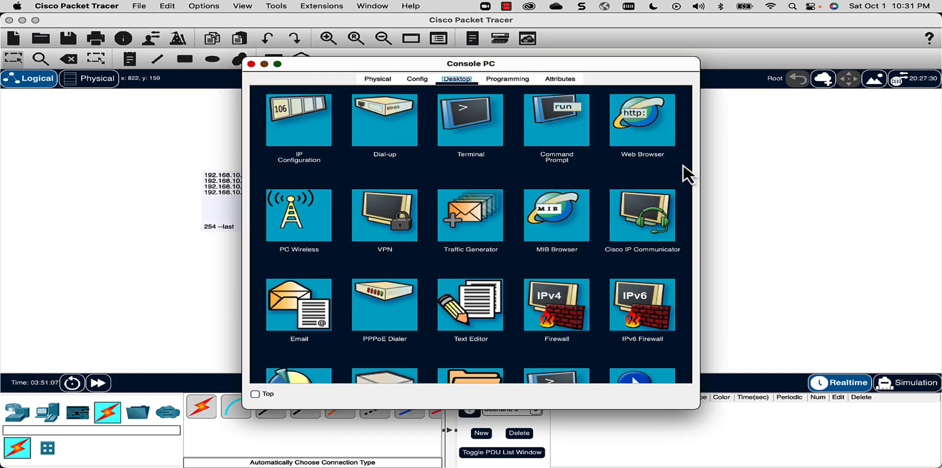
pyautogui.click(477, 129)
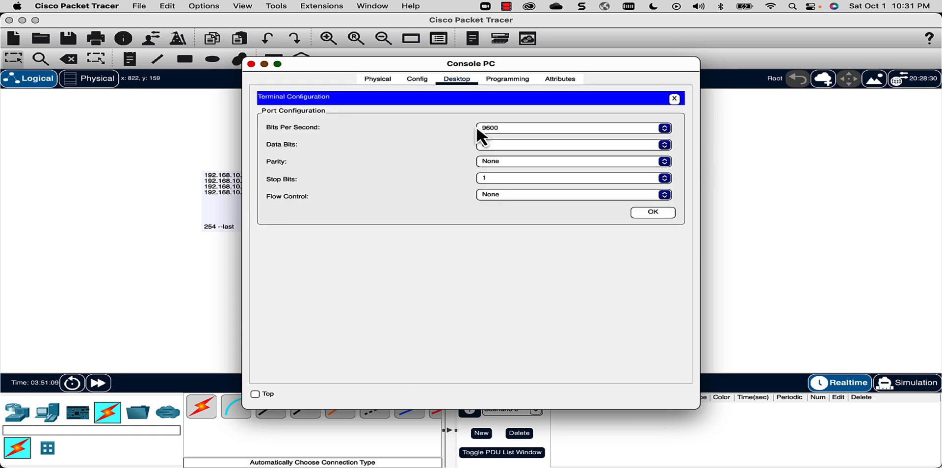
pyautogui.click(665, 212)
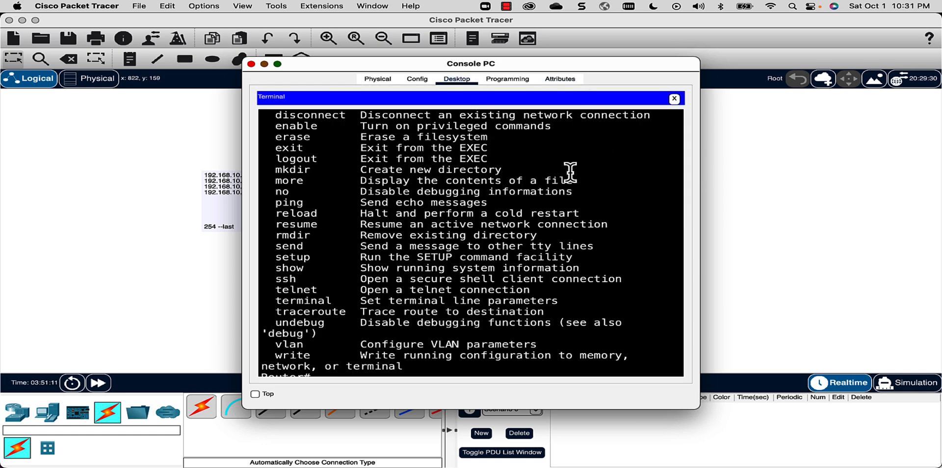
pyautogui.moveTo(705, 174); pyautogui.dragTo(836, 169)
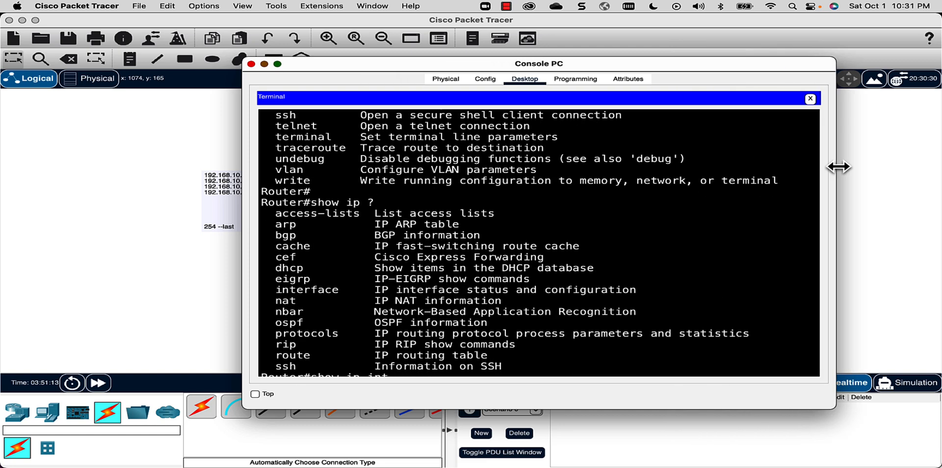
pyautogui.scroll(-10, 755, 360)
pyautogui.press('Return')
pyautogui.press('Return')
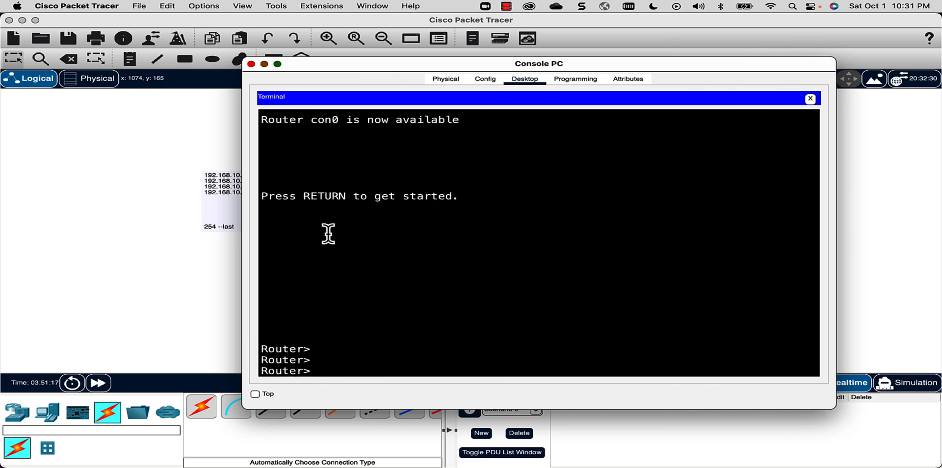
pyautogui.moveTo(446, 63); pyautogui.dragTo(615, 38)
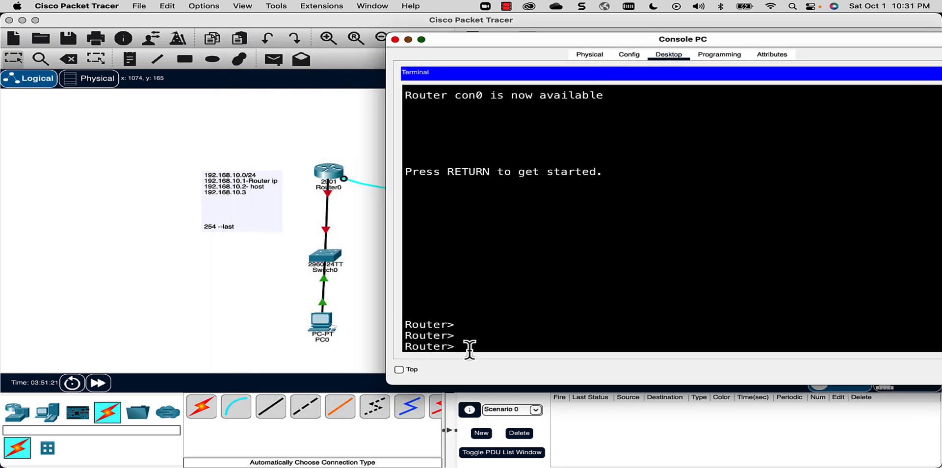
# - Run enable (en with Tab completion) to reach the Router# prompt
pyautogui.write('en')
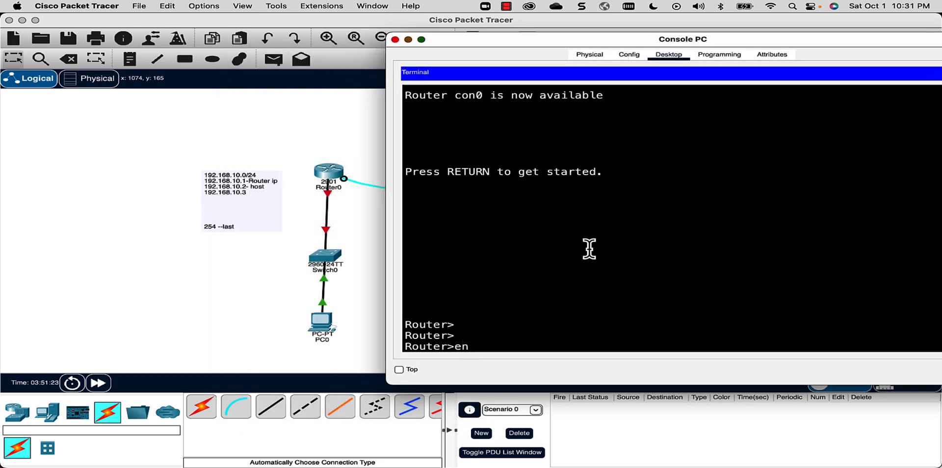
pyautogui.press('Tab')
pyautogui.press('Return')
pyautogui.press('Return')
pyautogui.press('Return')
pyautogui.press('Return')
pyautogui.press('Return')
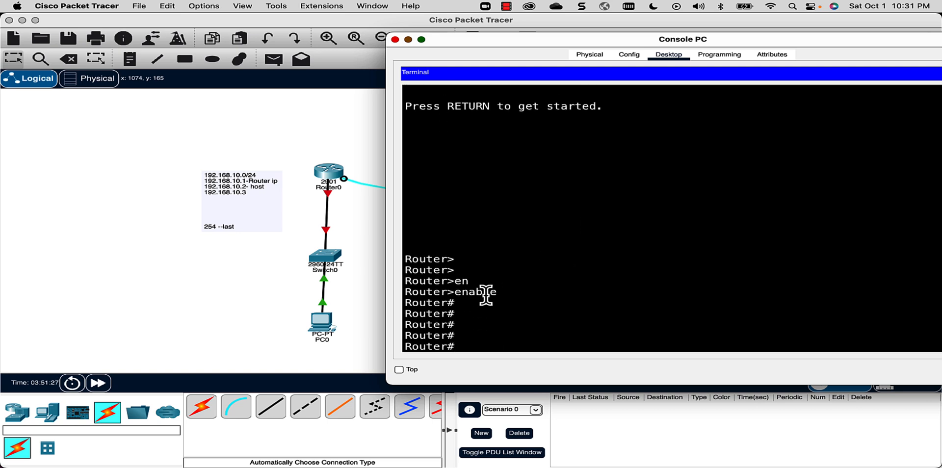
pyautogui.moveTo(447, 347); pyautogui.dragTo(407, 350)
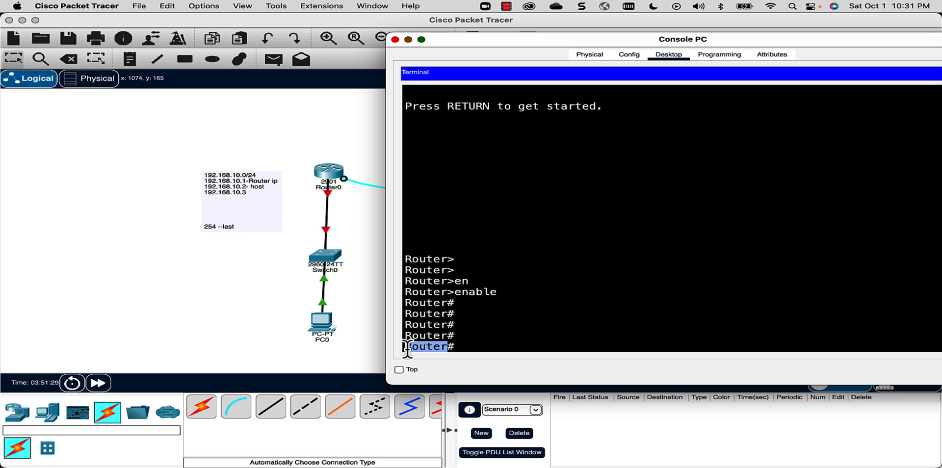
pyautogui.click(479, 344)
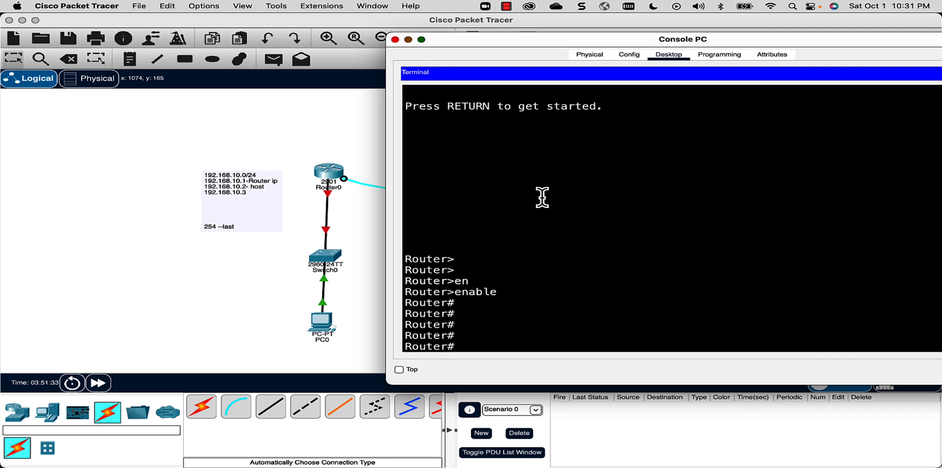
# - Try completing the hostname command at Router#, then clear the unfinished entry
pyautogui.write('host')
pyautogui.press('Tab')
pyautogui.write('n')
pyautogui.press('Tab')
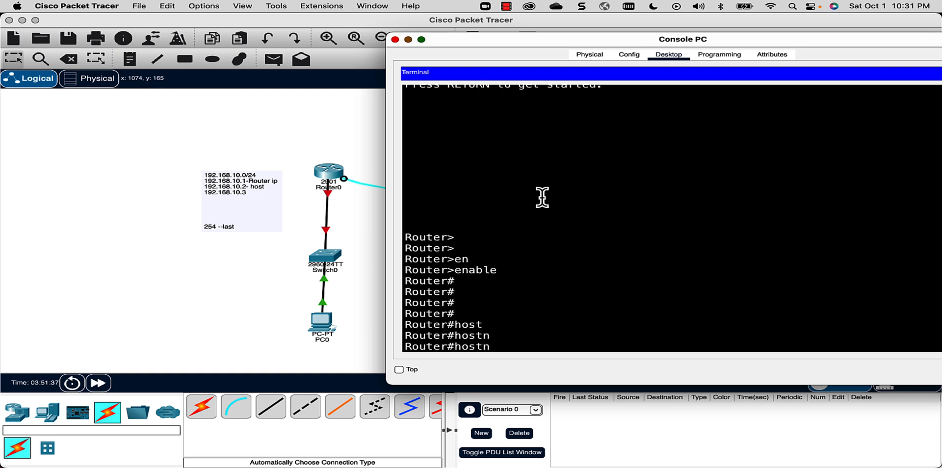
pyautogui.press('BackSpace')
pyautogui.press('BackSpace')
pyautogui.press('BackSpace')
pyautogui.press('BackSpace')
pyautogui.press('BackSpace')
pyautogui.moveTo(459, 346); pyautogui.dragTo(407, 349)
pyautogui.click(466, 345)
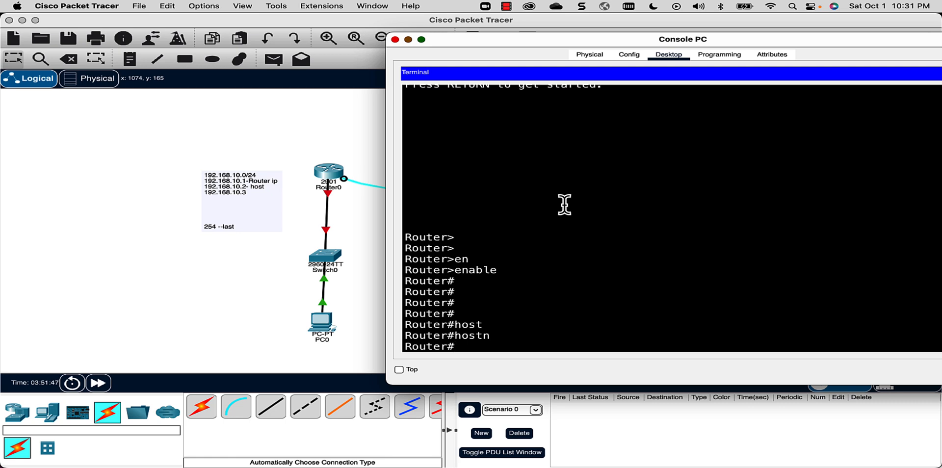
# - Enter global configuration mode with configure terminal using Tab completion
pyautogui.write('con')
pyautogui.press('Tab')
pyautogui.write('f')
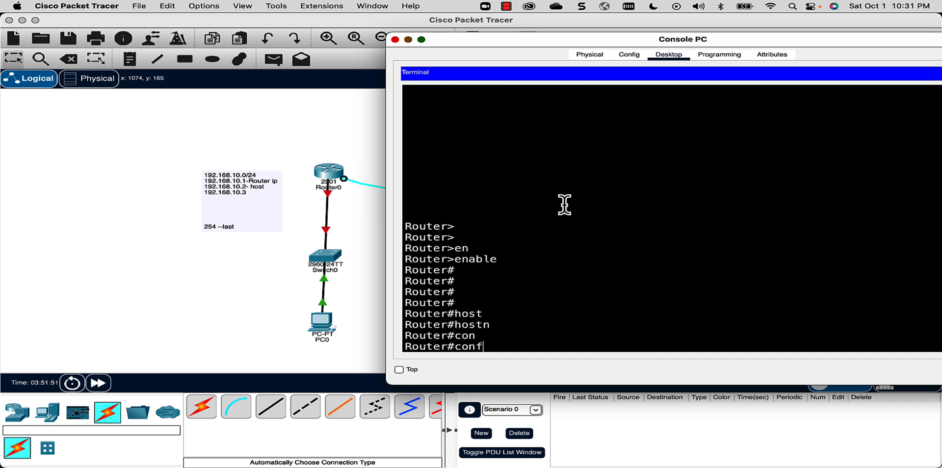
pyautogui.press('Tab')
pyautogui.write('te')
pyautogui.press('Tab')
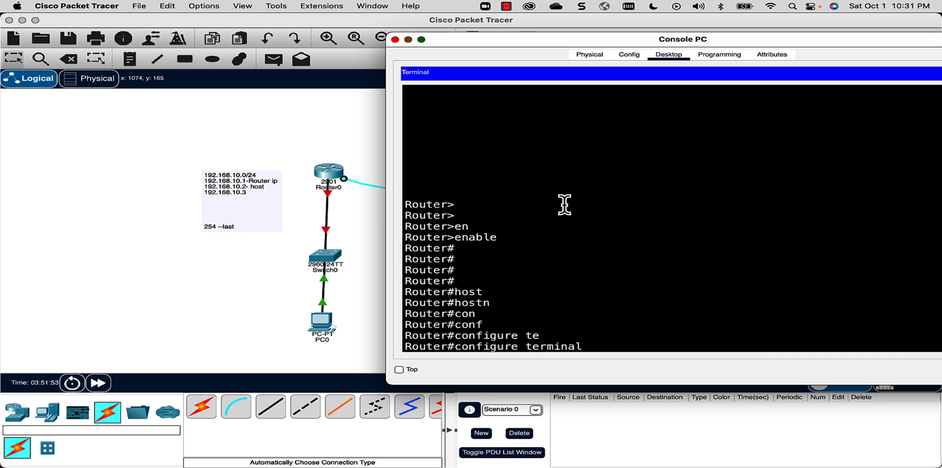
pyautogui.press('Return')
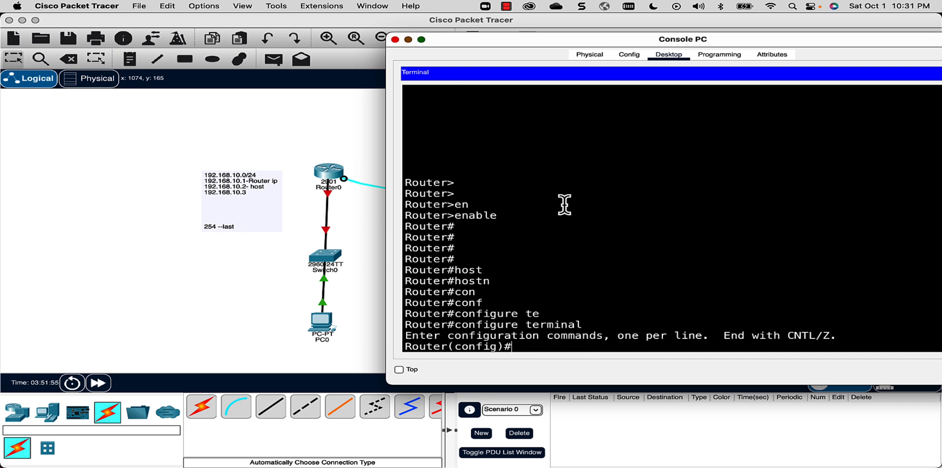
# - Set the hostname to studemiartr01 after checking its WORD argument with ?
pyautogui.write('host')
pyautogui.press('Tab')
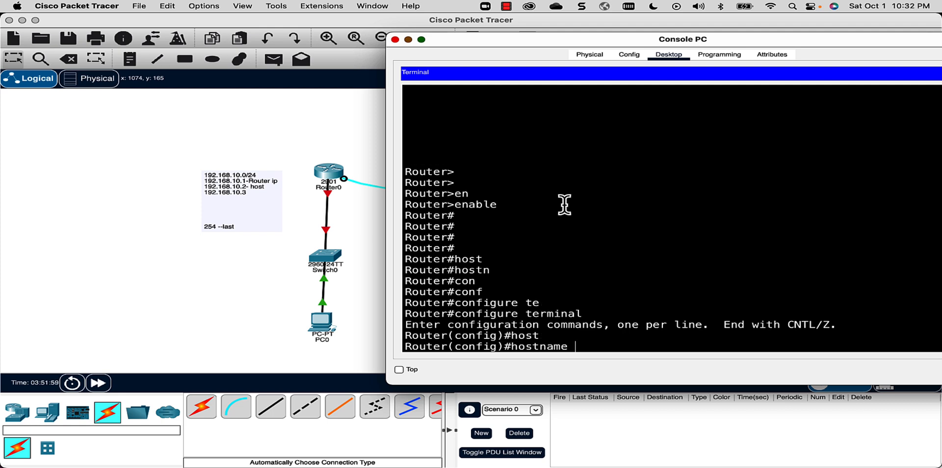
pyautogui.write('?')
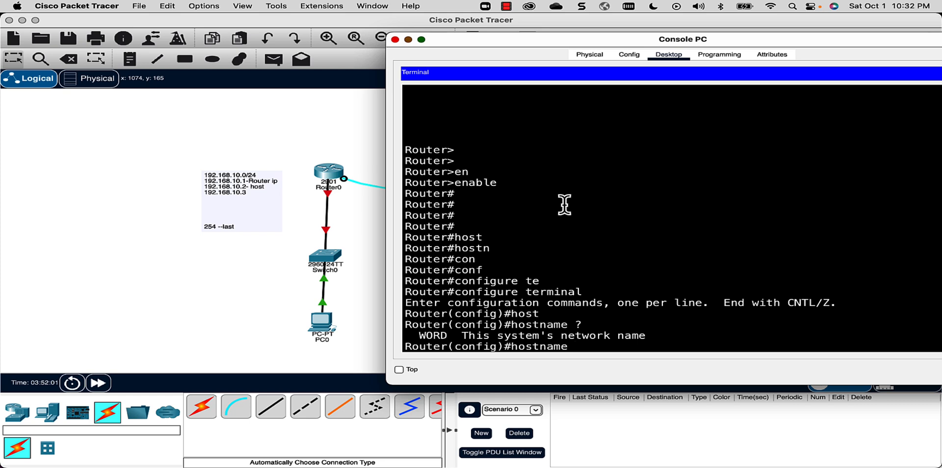
pyautogui.doubleClick(433, 336)
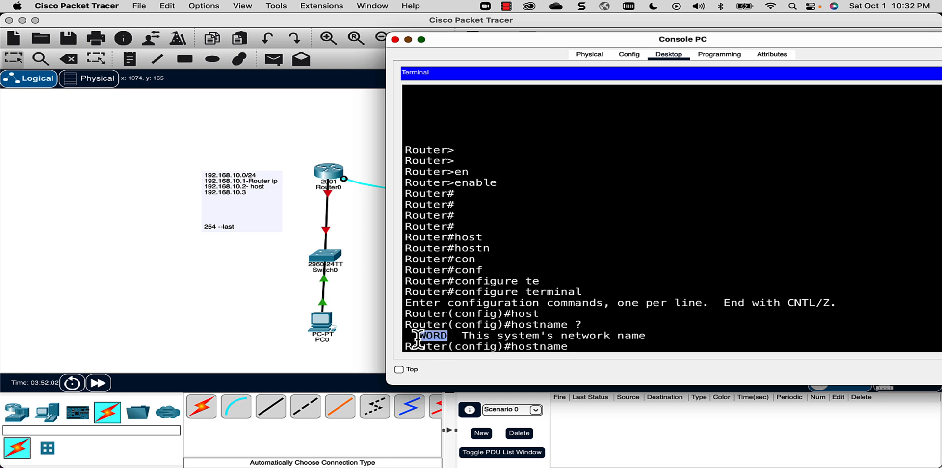
pyautogui.click(601, 343)
pyautogui.write('s')
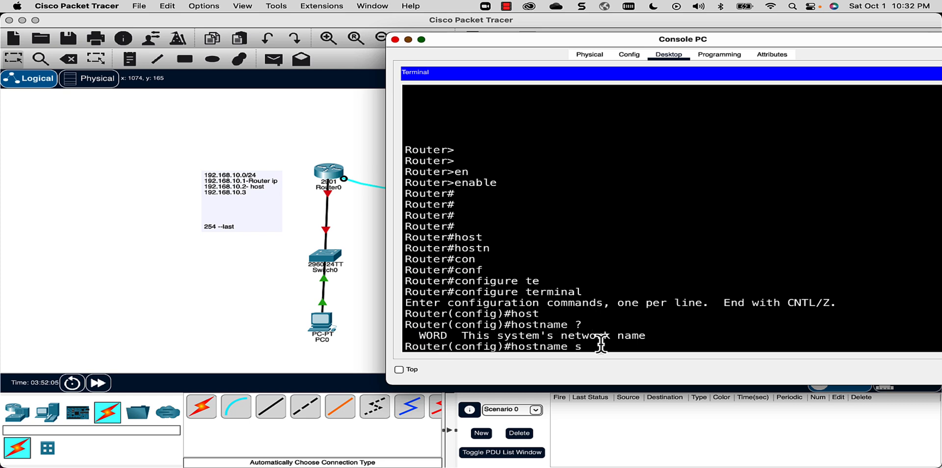
pyautogui.write('tudemiartr01')
pyautogui.press('Return')
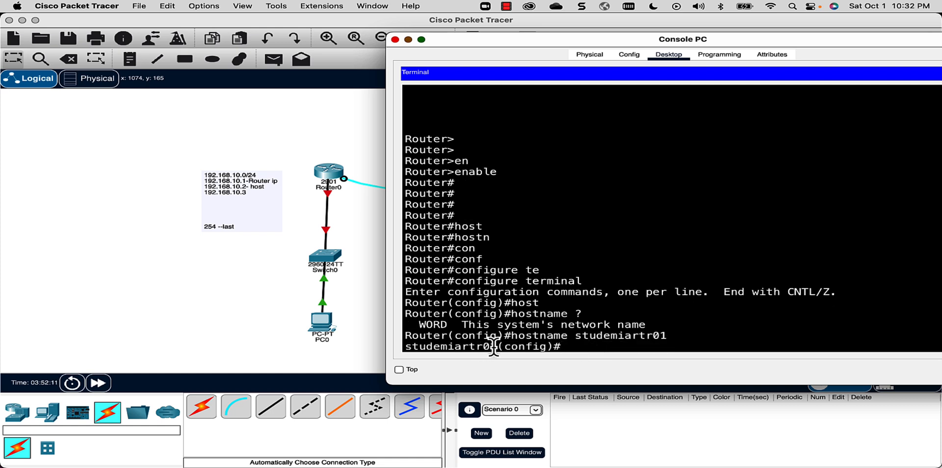
pyautogui.moveTo(496, 349); pyautogui.dragTo(405, 350)
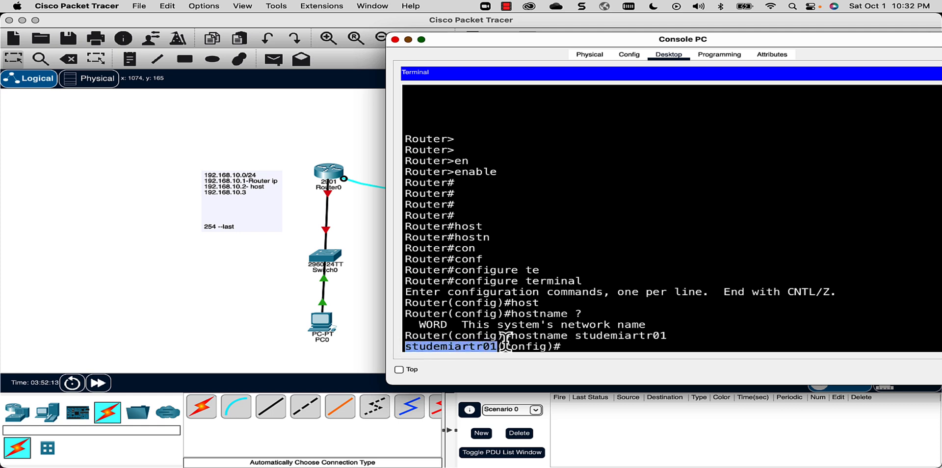
pyautogui.click(590, 344)
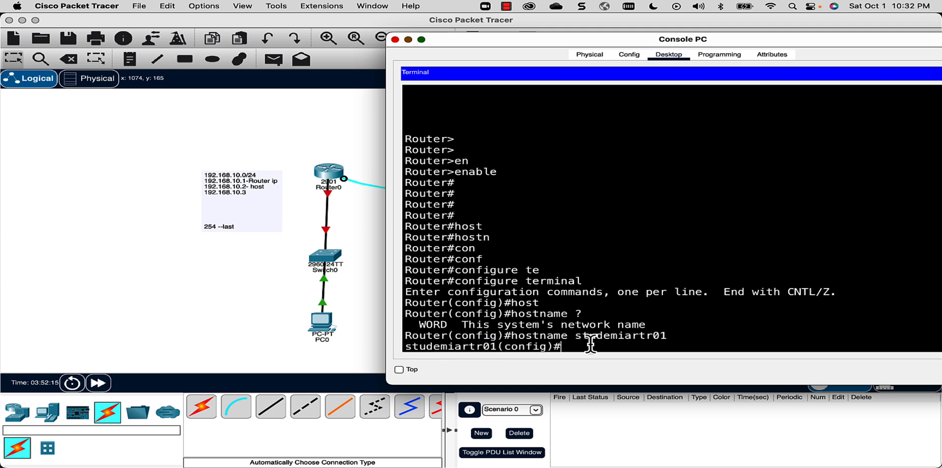
pyautogui.press('Return')
pyautogui.press('Return')
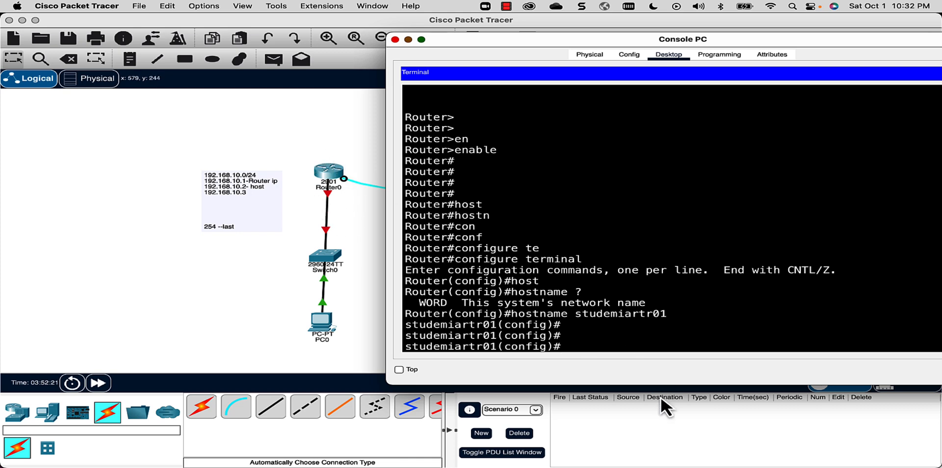
# - Start the username cisco command, reviewing its options and adding privilege level 15
pyautogui.write('username cisco')
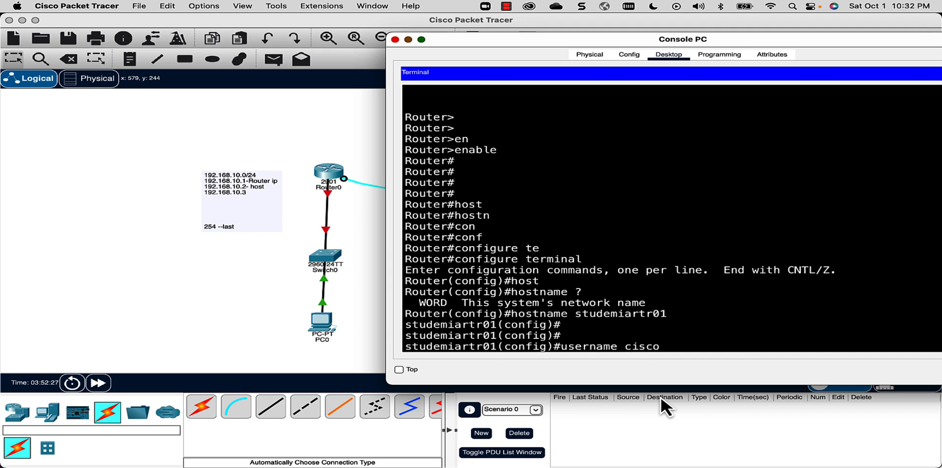
pyautogui.write(' ?')
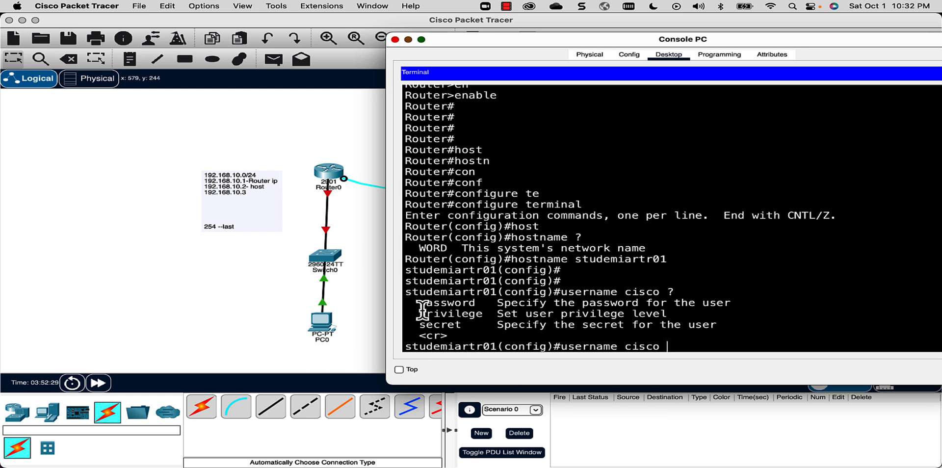
pyautogui.moveTo(479, 304); pyautogui.dragTo(418, 304)
pyautogui.moveTo(483, 314); pyautogui.dragTo(425, 326)
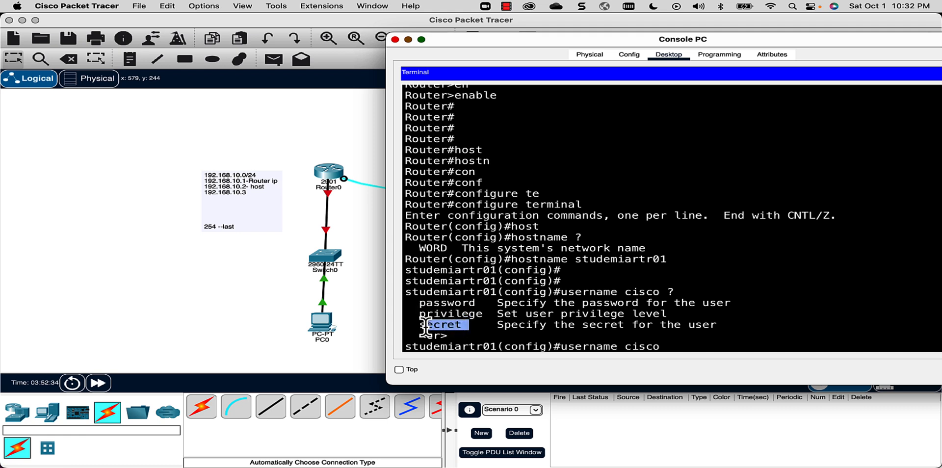
pyautogui.click(672, 347)
pyautogui.write('pire')
pyautogui.press('Tab')
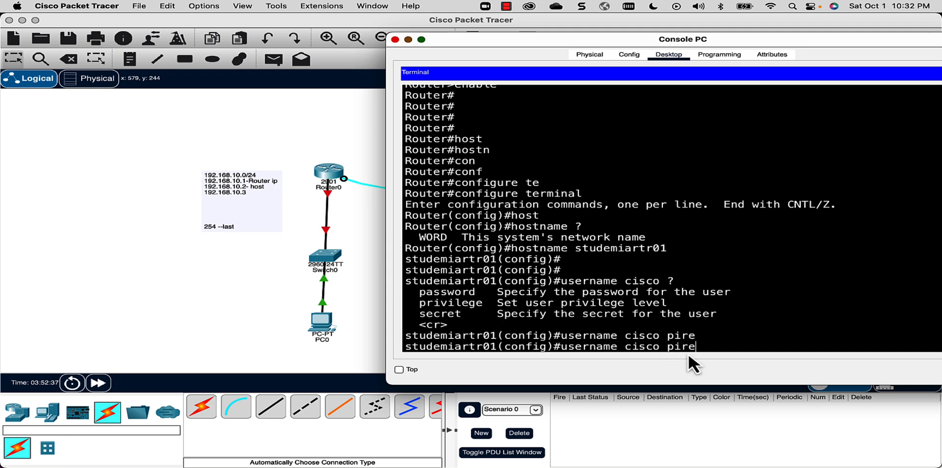
pyautogui.write('ri')
pyautogui.press('Tab')
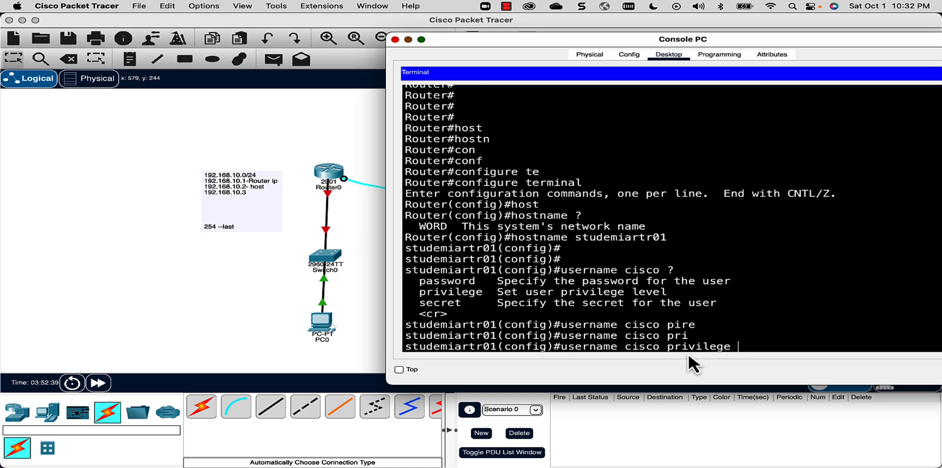
pyautogui.write('?')
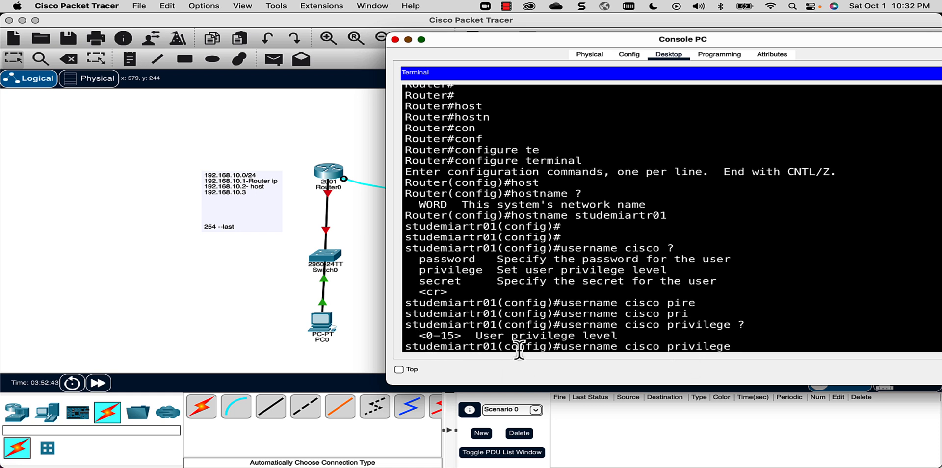
pyautogui.write('15')
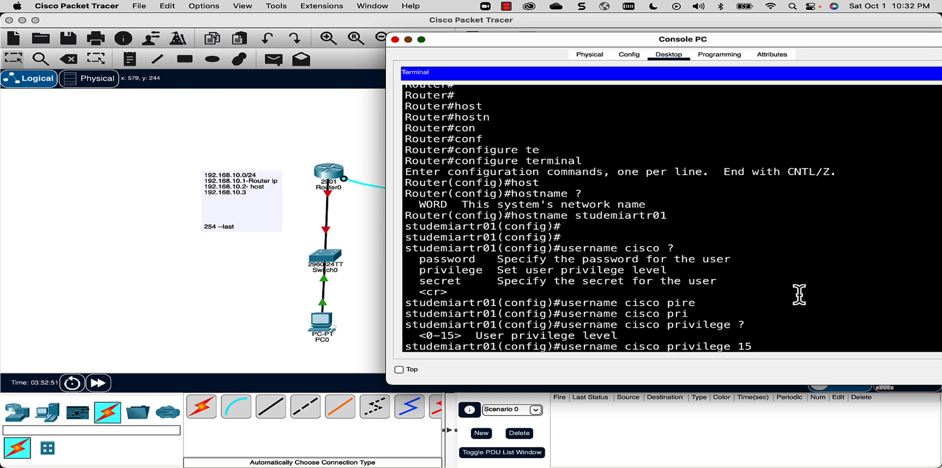
# - Add a secret password to create the privilege-15 user, then list the line command options
pyautogui.write('?')
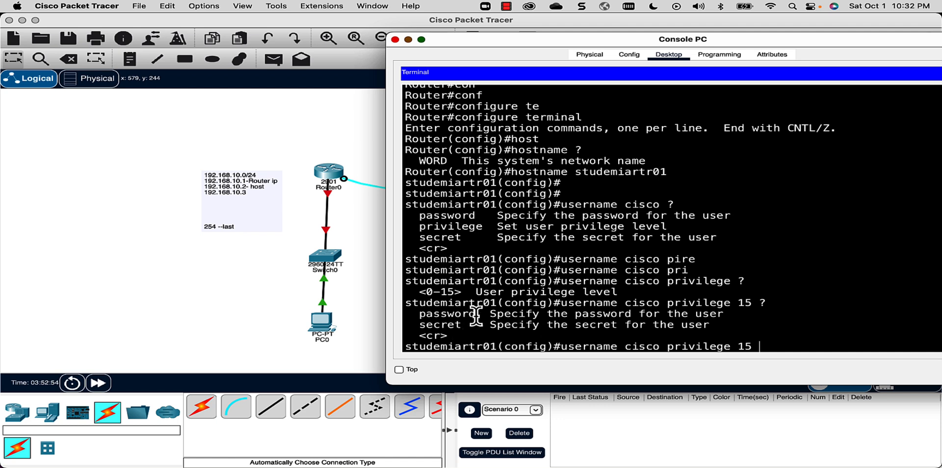
pyautogui.moveTo(476, 314); pyautogui.dragTo(420, 318)
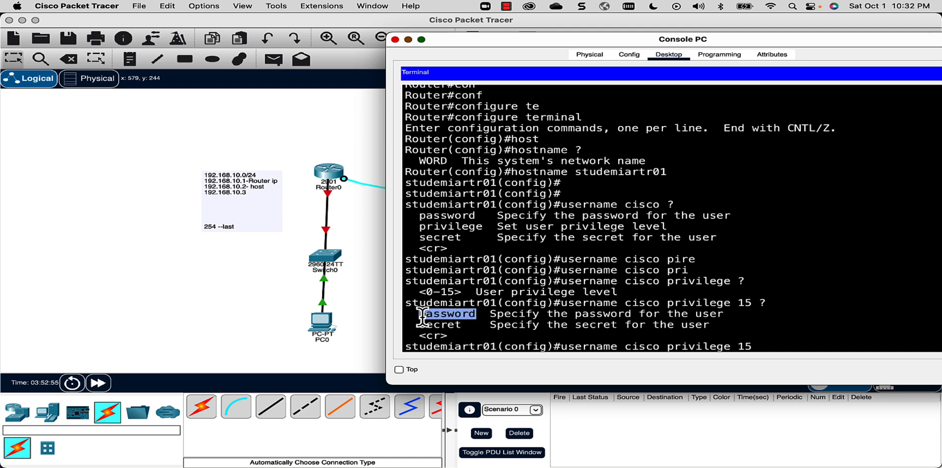
pyautogui.click(549, 320)
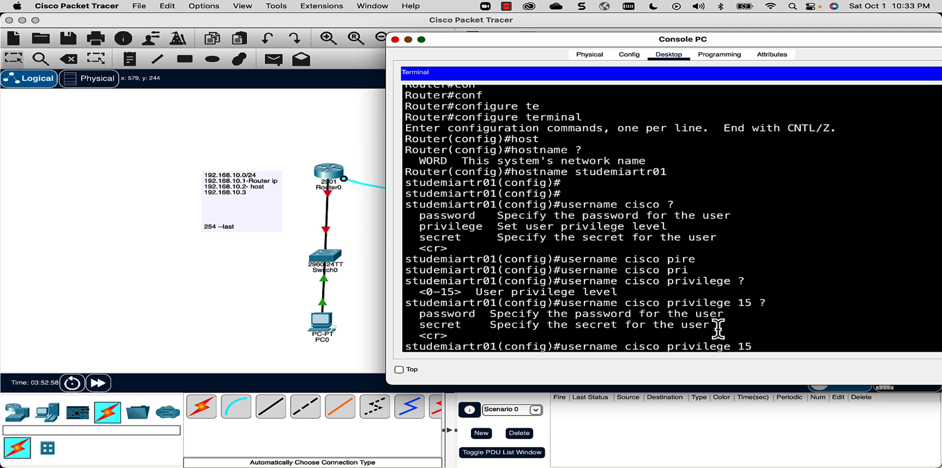
pyautogui.write('sec')
pyautogui.press('Tab')
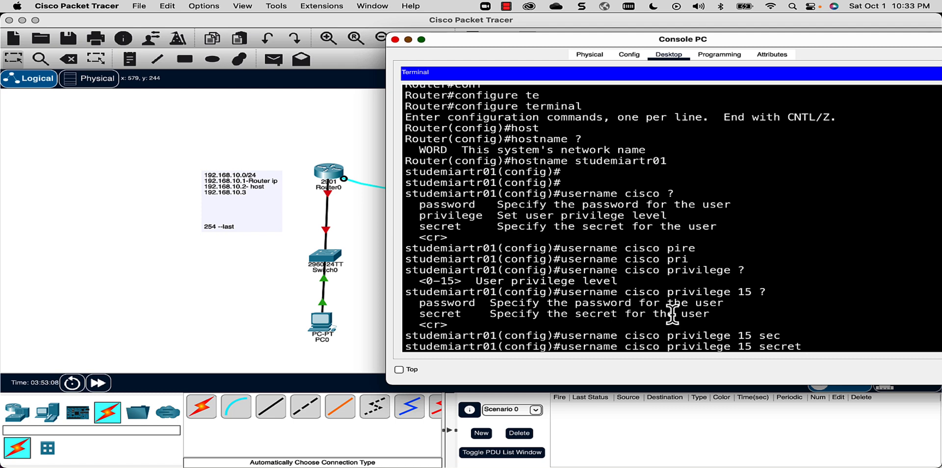
pyautogui.write('cisco123')
pyautogui.press('Return')
pyautogui.press('Return')
pyautogui.press('Return')
pyautogui.press('Return')
pyautogui.press('Return')
pyautogui.press('Return')
pyautogui.press('Return')
pyautogui.press('Return')
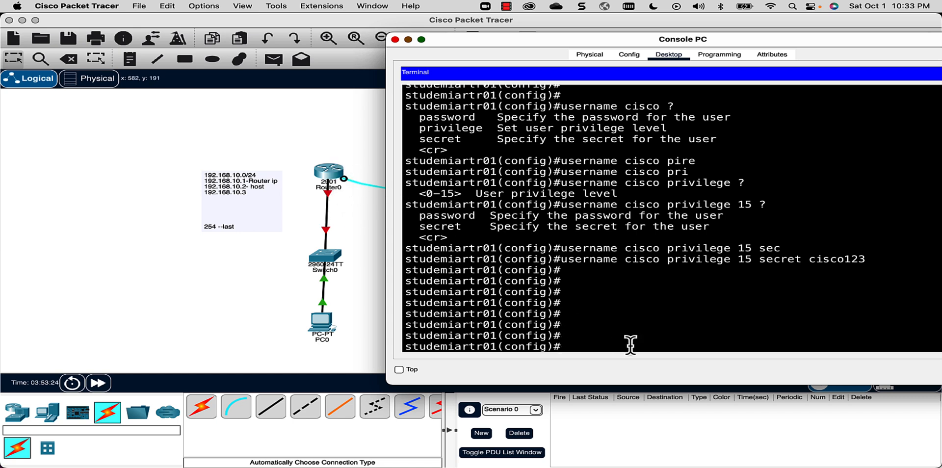
pyautogui.write('ine ?')
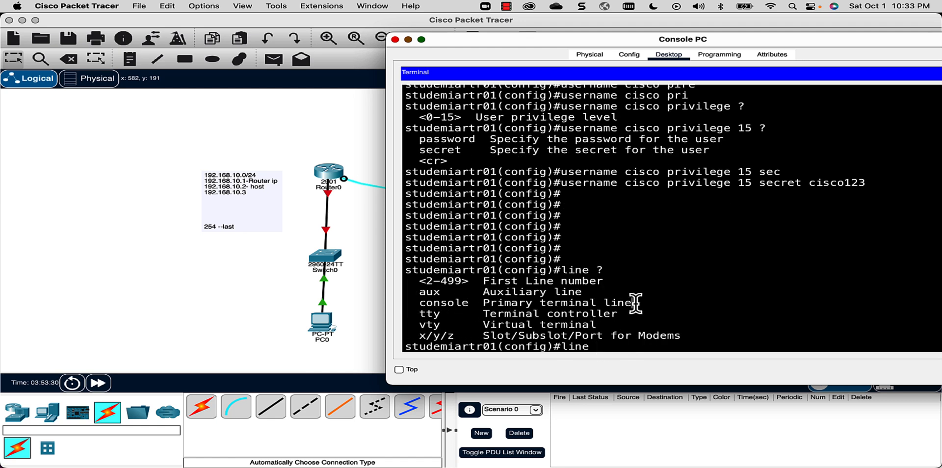
# - Enter configuration for virtual terminal lines with line vty 0 15
pyautogui.moveTo(633, 303); pyautogui.dragTo(417, 305)
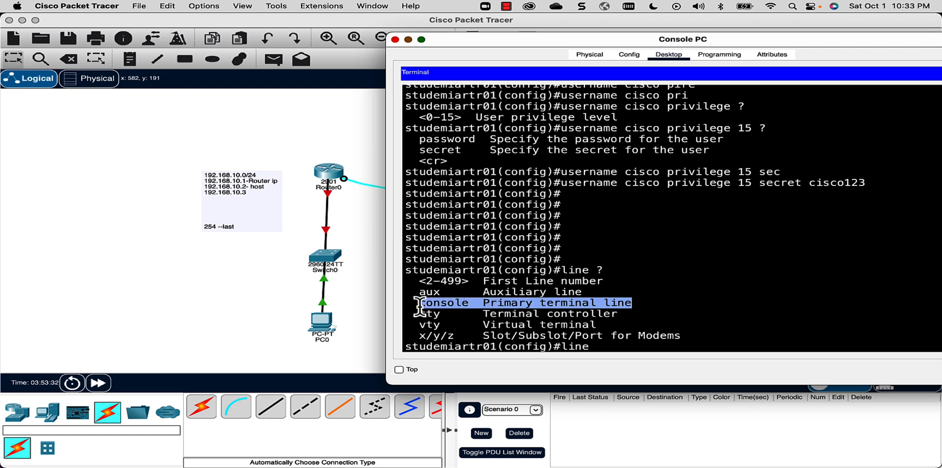
pyautogui.moveTo(493, 40); pyautogui.dragTo(605, 38)
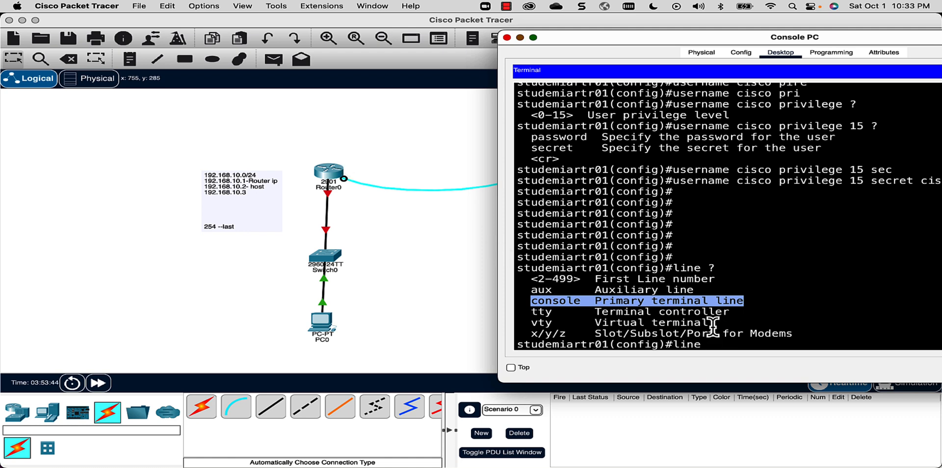
pyautogui.moveTo(709, 323); pyautogui.dragTo(524, 325)
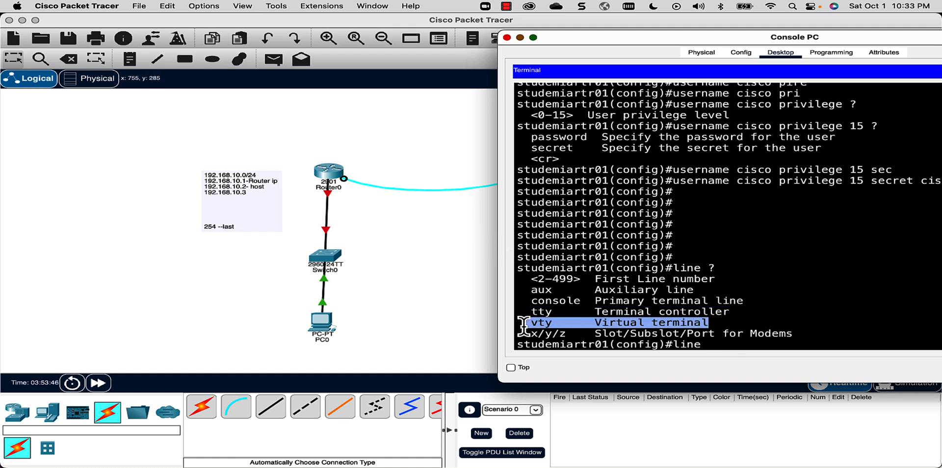
pyautogui.moveTo(658, 33); pyautogui.dragTo(512, 26)
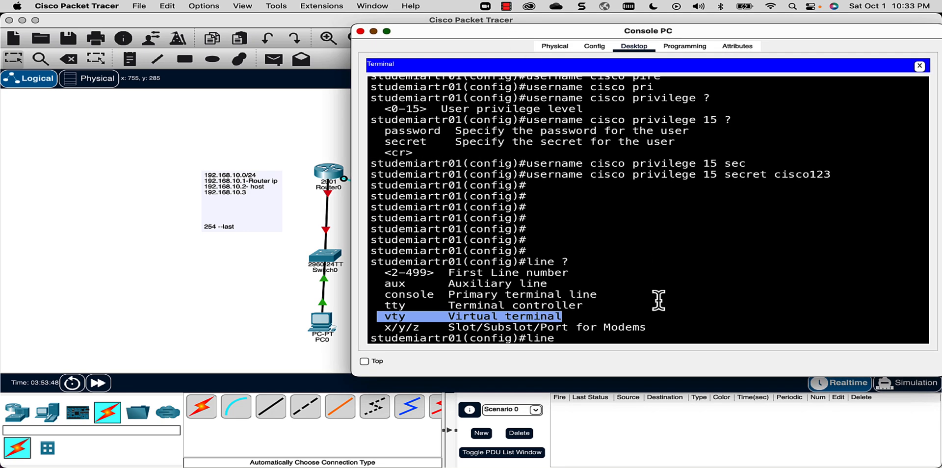
pyautogui.click(601, 339)
pyautogui.write('vty')
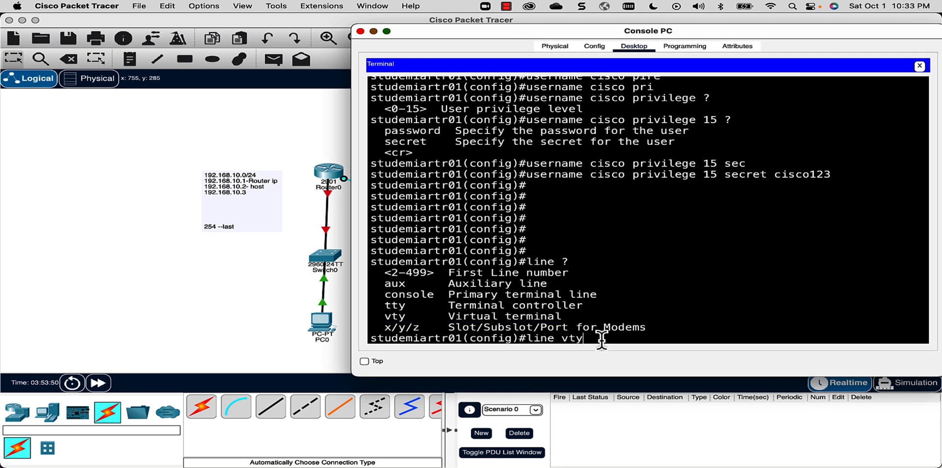
pyautogui.write(' ?')
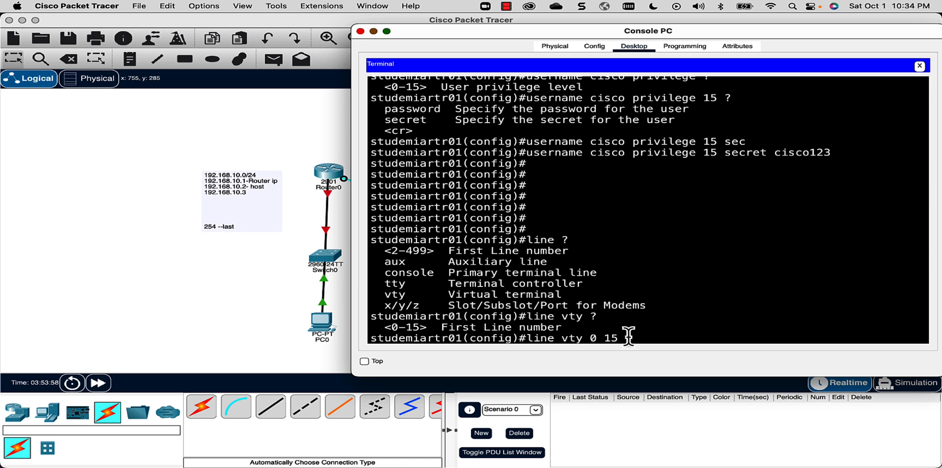
pyautogui.moveTo(628, 338); pyautogui.dragTo(556, 339)
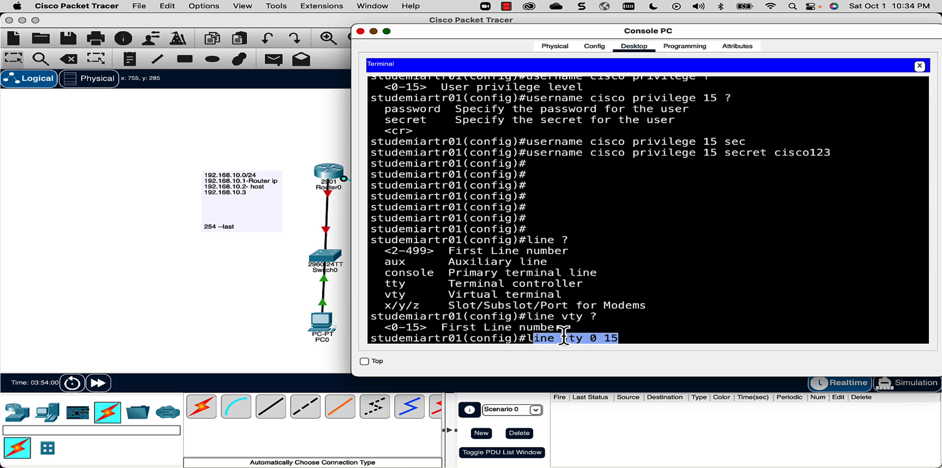
pyautogui.click(673, 337)
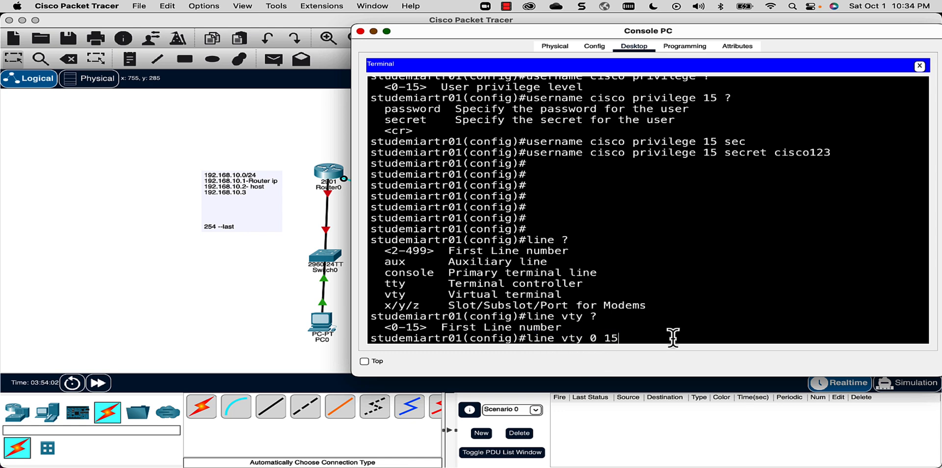
pyautogui.press('Return')
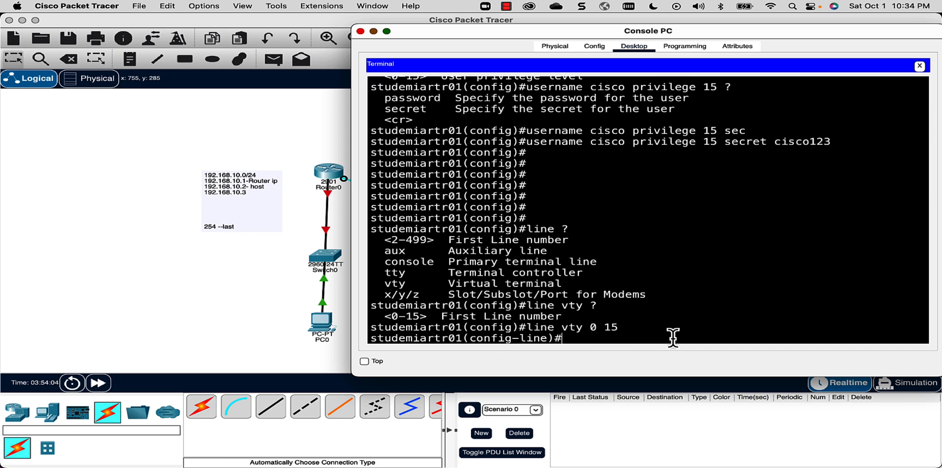
# - Enable login local on the vty lines
pyautogui.write('login ?')
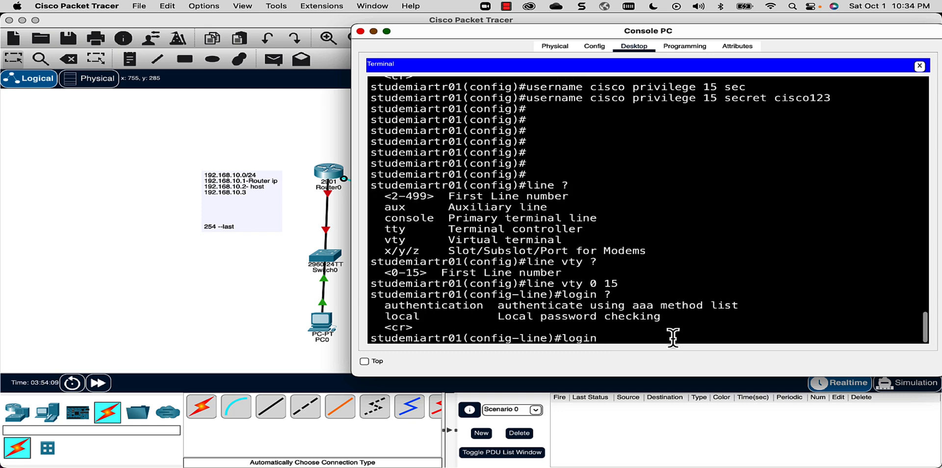
pyautogui.doubleClick(414, 318)
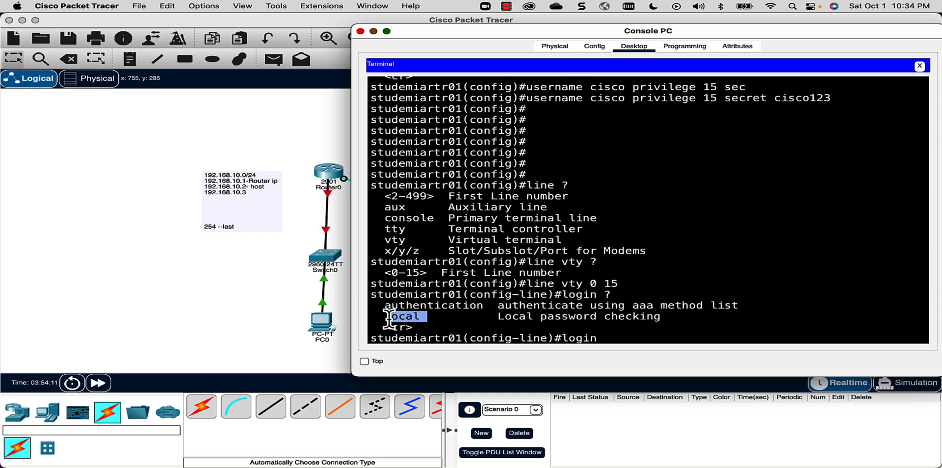
pyautogui.click(638, 334)
pyautogui.write('loca')
pyautogui.press('Return')
# - Clear the stray input and exit configuration mode with end
pyautogui.write('pa')
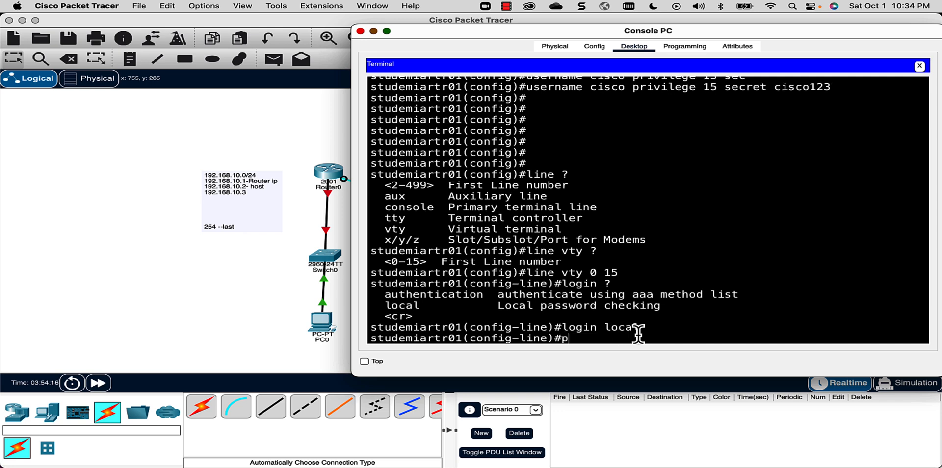
pyautogui.press('BackSpace')
pyautogui.press('BackSpace')
pyautogui.write('log')
pyautogui.press('BackSpace')
pyautogui.press('BackSpace')
pyautogui.write('end')
pyautogui.press('Return')
pyautogui.press('Return')
pyautogui.press('Return')
pyautogui.press('Return')
pyautogui.press('Return')
pyautogui.press('Return')
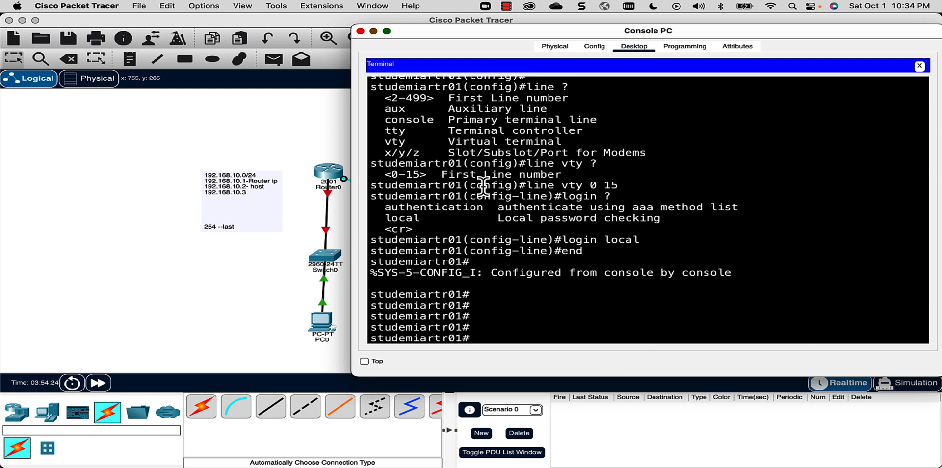
# - Run sh ip int br and highlight GigabitEthernet0/0 as unassigned and administratively down
pyautogui.moveTo(500, 33); pyautogui.dragTo(558, 25)
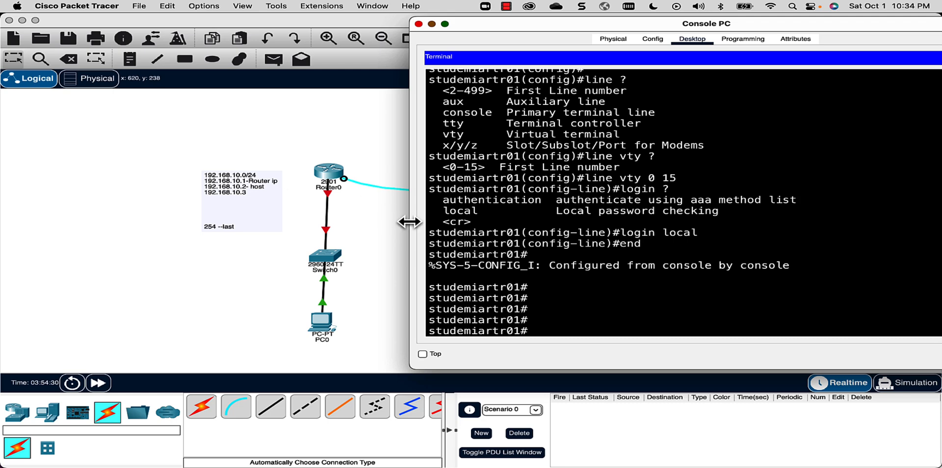
pyautogui.write('sh ip int br')
pyautogui.press('Return')
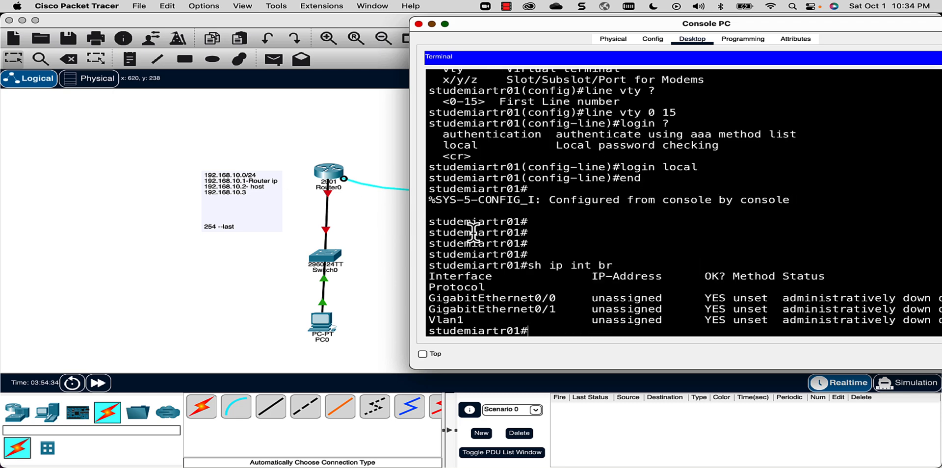
pyautogui.moveTo(428, 298); pyautogui.dragTo(940, 297)
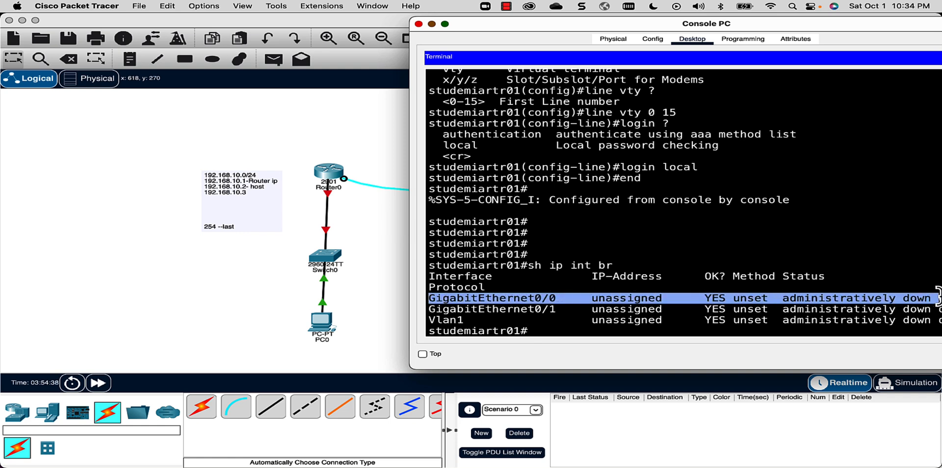
pyautogui.click(586, 332)
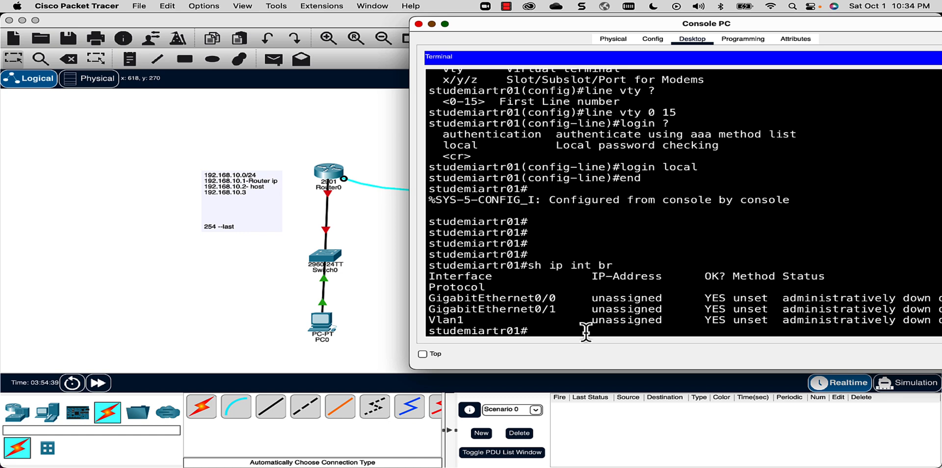
# - Enter conf t and the interface gigabitEthernet 0/0 configuration mode
pyautogui.write('conf t')
pyautogui.press('Return')
pyautogui.write('int ')
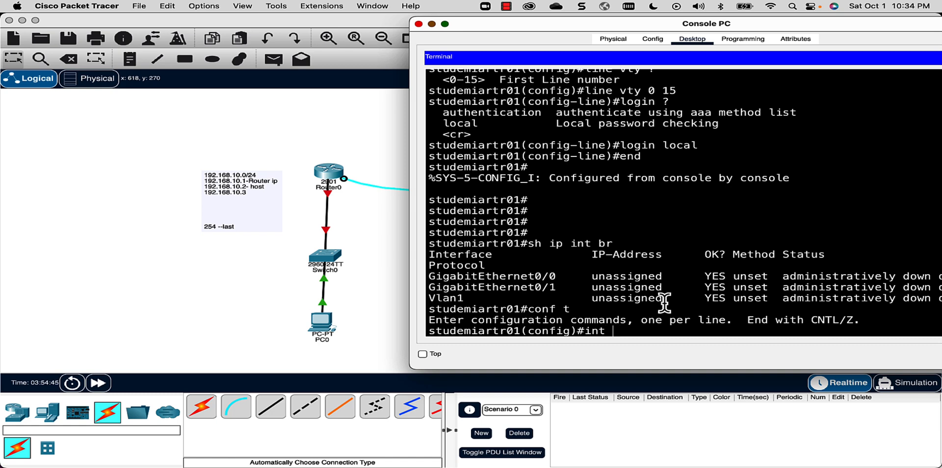
pyautogui.write('gigabi')
pyautogui.press('Tab')
pyautogui.write('0/0')
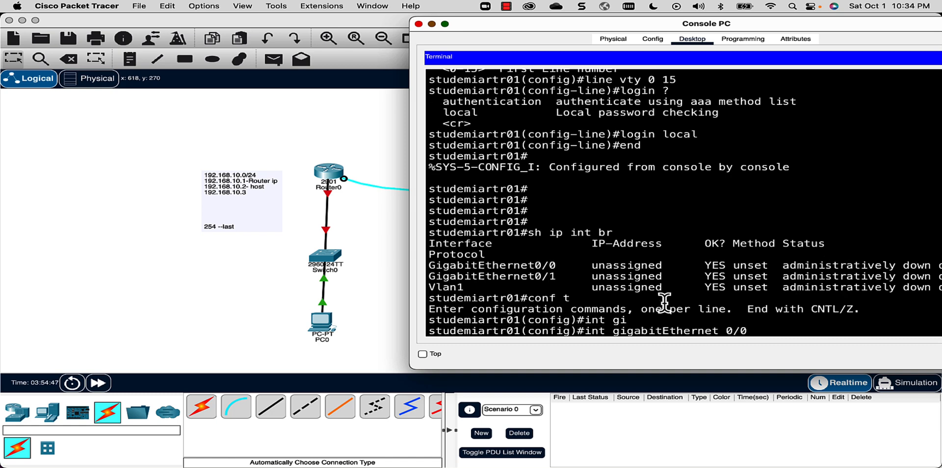
pyautogui.press('Return')
pyautogui.press('Return')
pyautogui.press('Return')
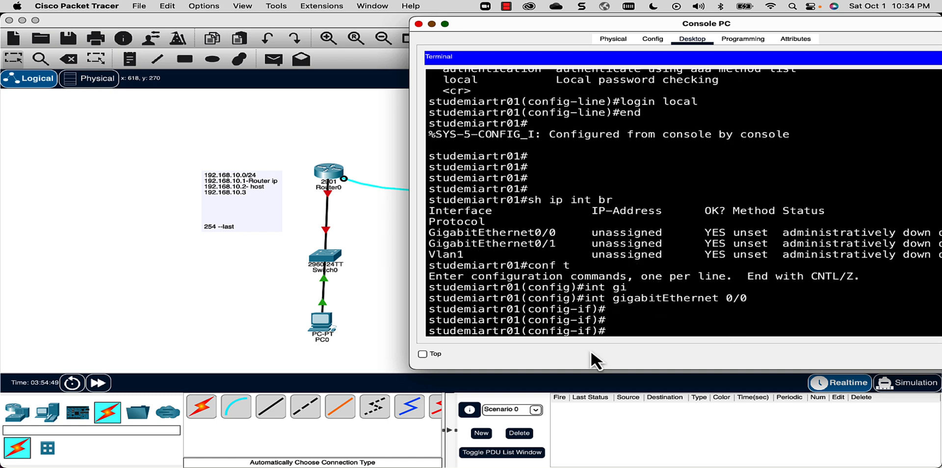
pyautogui.moveTo(591, 297); pyautogui.dragTo(750, 299)
pyautogui.moveTo(528, 331); pyautogui.dragTo(592, 331)
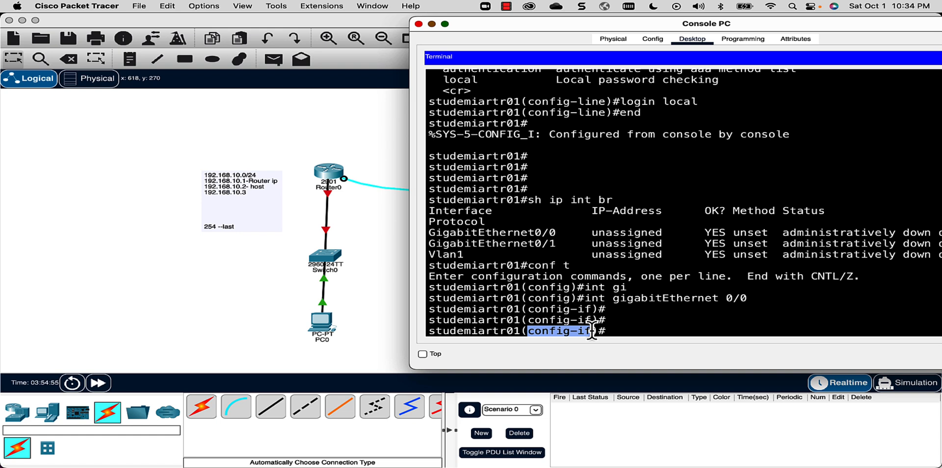
pyautogui.click(636, 332)
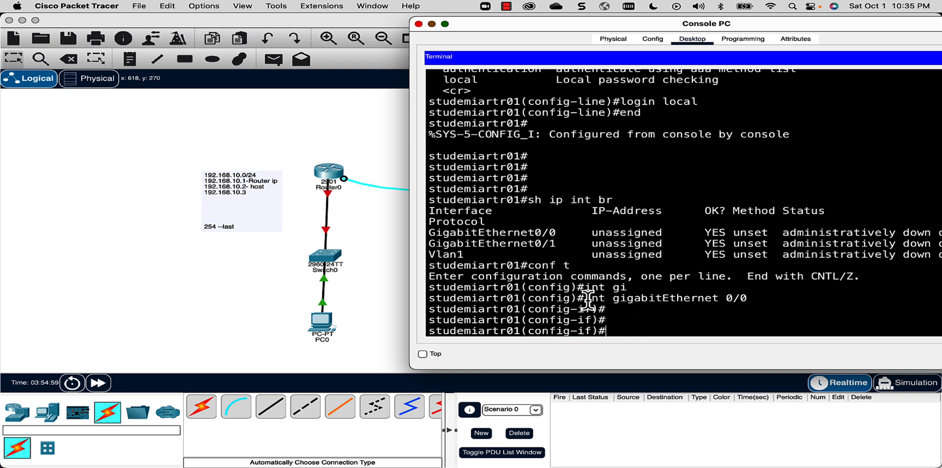
pyautogui.moveTo(588, 299); pyautogui.dragTo(750, 298)
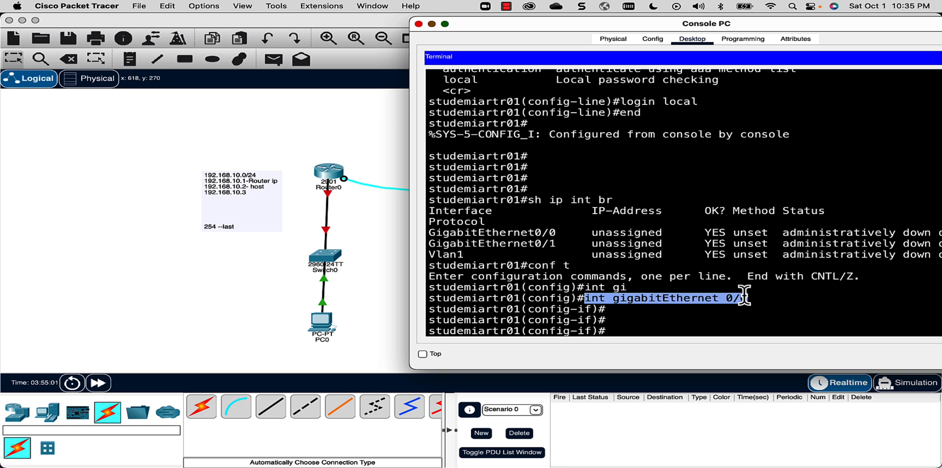
pyautogui.click(665, 329)
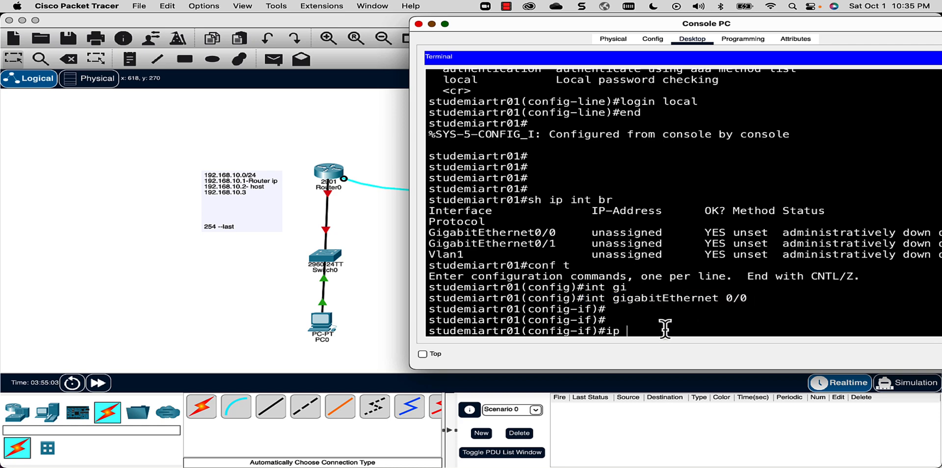
# - Start the ip address command, checking the note for router IP 192.168.10.1
pyautogui.write('ip ?')
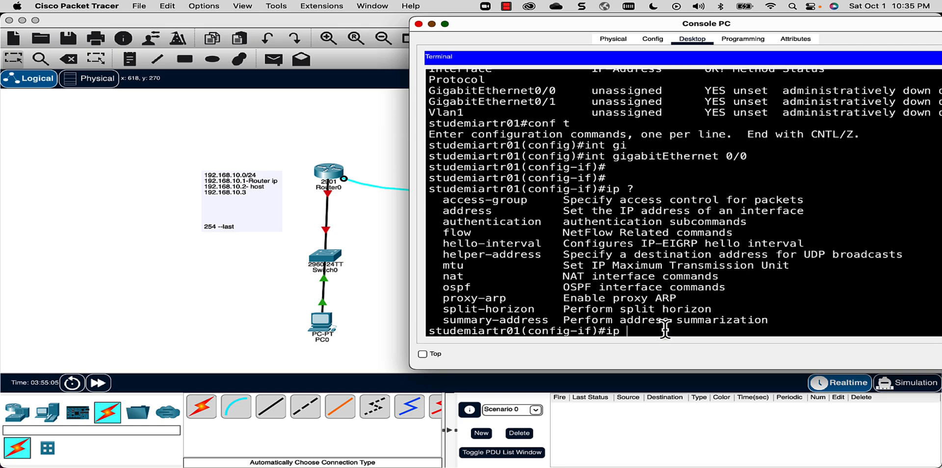
pyautogui.moveTo(492, 211); pyautogui.dragTo(446, 214)
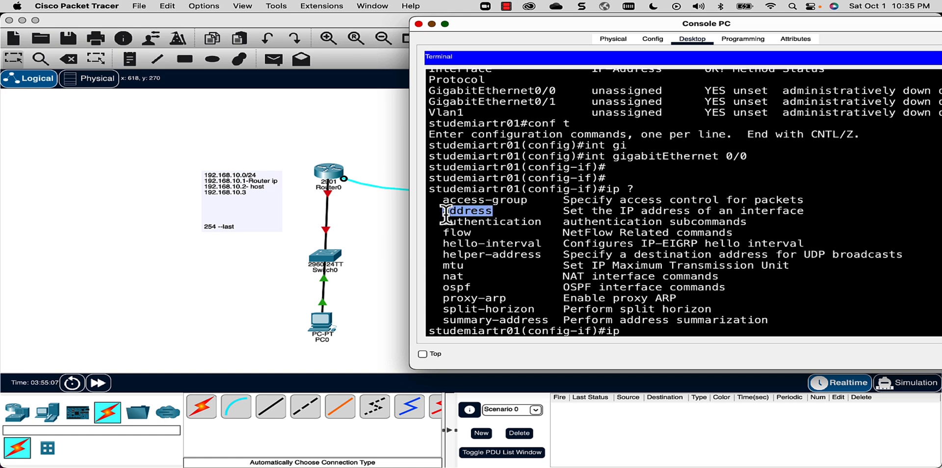
pyautogui.click(650, 331)
pyautogui.write('add')
pyautogui.press('Tab')
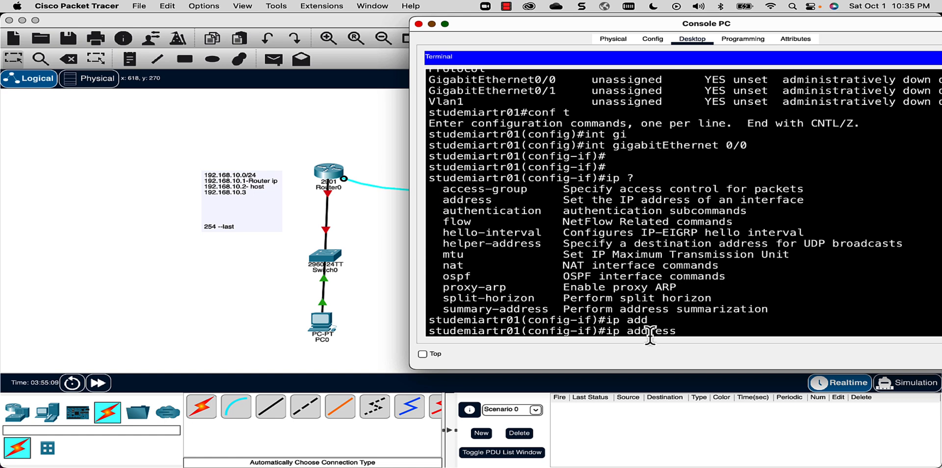
pyautogui.write('?')
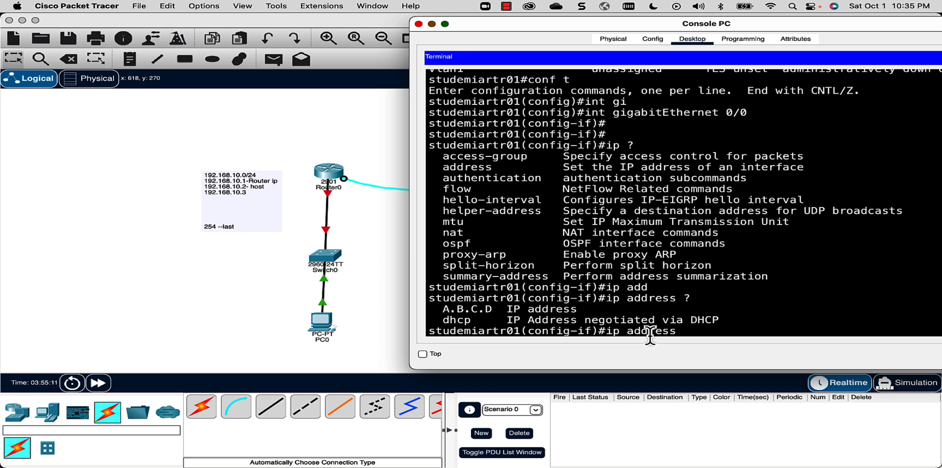
pyautogui.moveTo(579, 309); pyautogui.dragTo(442, 310)
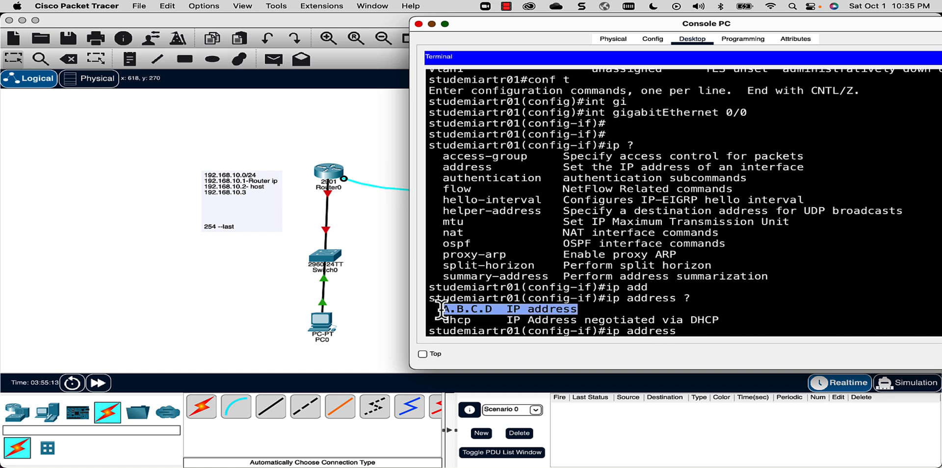
pyautogui.click(267, 189)
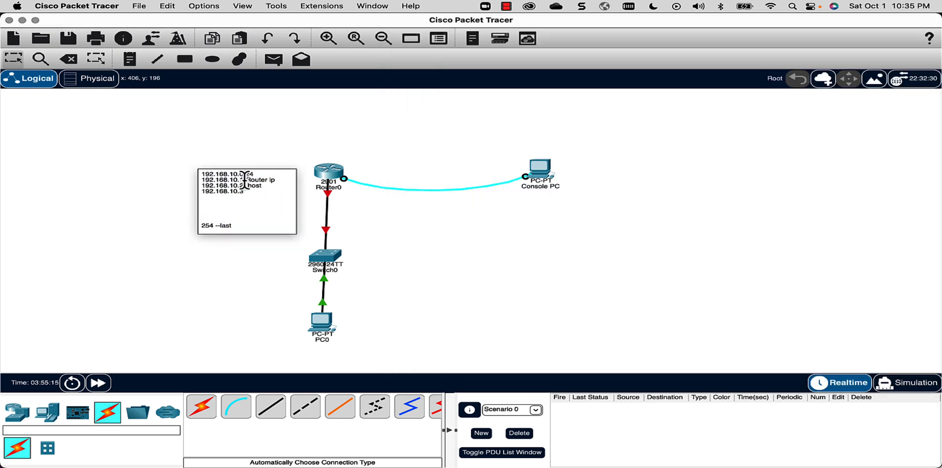
pyautogui.moveTo(245, 179); pyautogui.dragTo(201, 180)
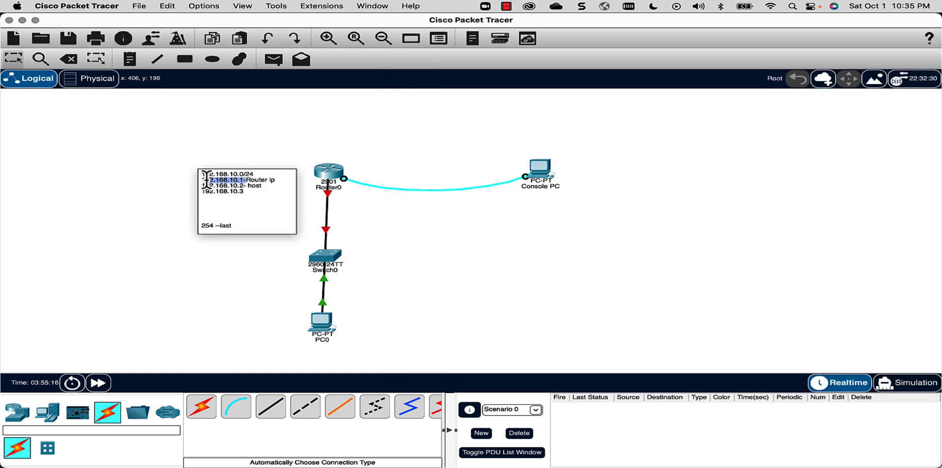
pyautogui.click(541, 180)
pyautogui.click(694, 327)
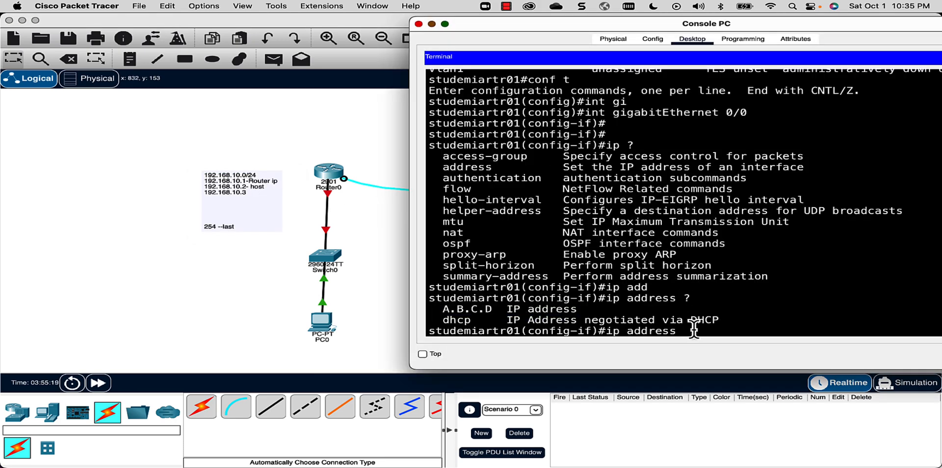
# - Assign 192.168.10.1 255.255.255.0 to GigabitEthernet0/0
pyautogui.write('192.168.10.1 ?')
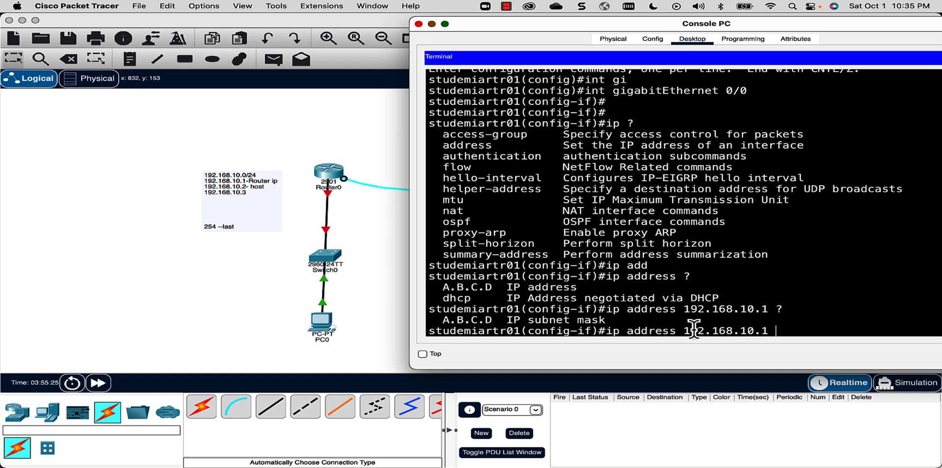
pyautogui.moveTo(609, 320); pyautogui.dragTo(436, 320)
pyautogui.click(794, 330)
pyautogui.write('255.255.255.0')
pyautogui.moveTo(870, 331); pyautogui.dragTo(629, 325)
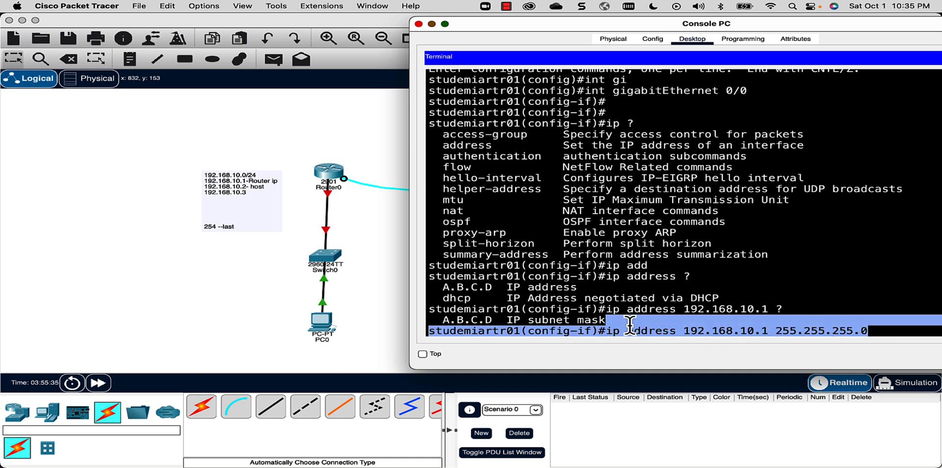
pyautogui.click(887, 334)
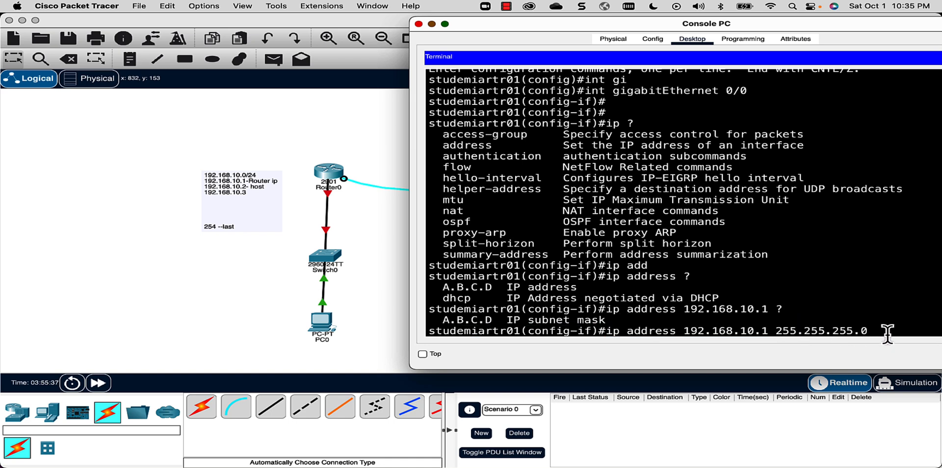
pyautogui.press('Return')
# - Add an interface description saying it connects to the local LAN switches
pyautogui.write('des')
pyautogui.press('Tab')
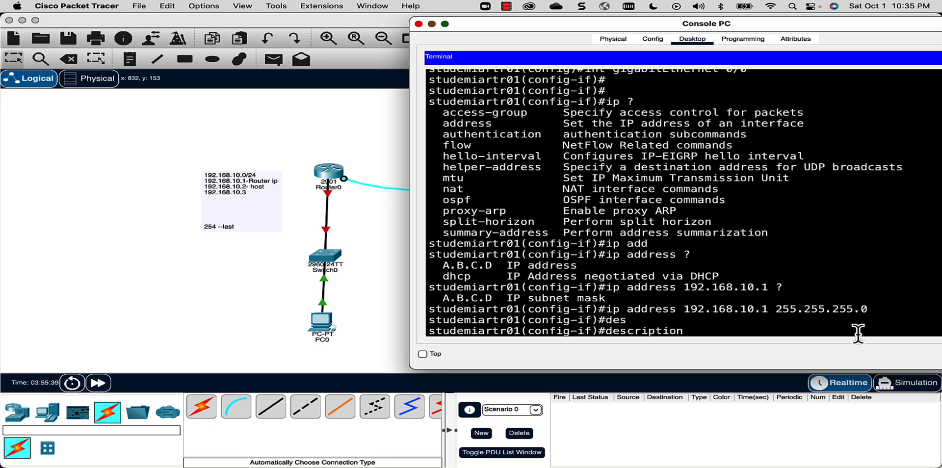
pyautogui.write('ITS COMP')
pyautogui.press('BackSpace')
pyautogui.press('BackSpace')
pyautogui.press('BackSpace')
pyautogui.press('BackSpace')
pyautogui.press('BackSpace')
pyautogui.press('BackSpace')
pyautogui.write('s connected to local')
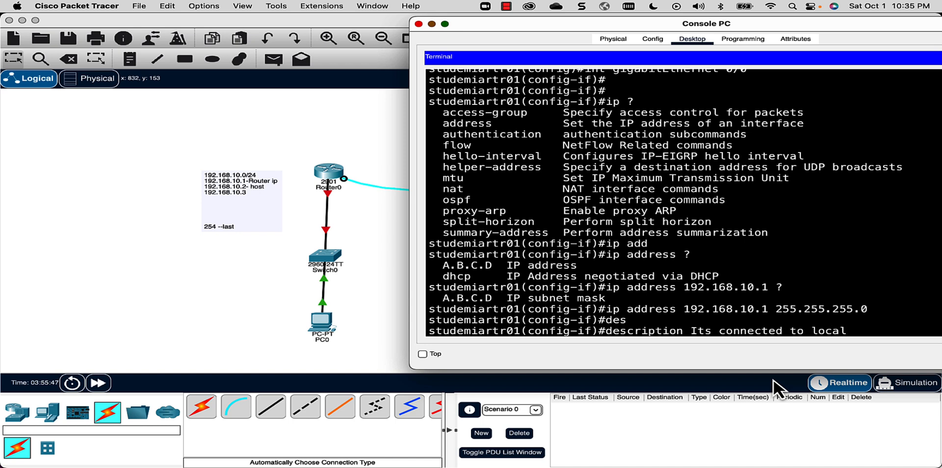
pyautogui.write(' lan p')
pyautogui.write(' swi')
pyautogui.write('tces')
pyautogui.press('BackSpace')
pyautogui.press('BackSpace')
pyautogui.write('hs')
pyautogui.press('Return')
pyautogui.press('Return')
pyautogui.press('Return')
pyautogui.press('Return')
pyautogui.press('Return')
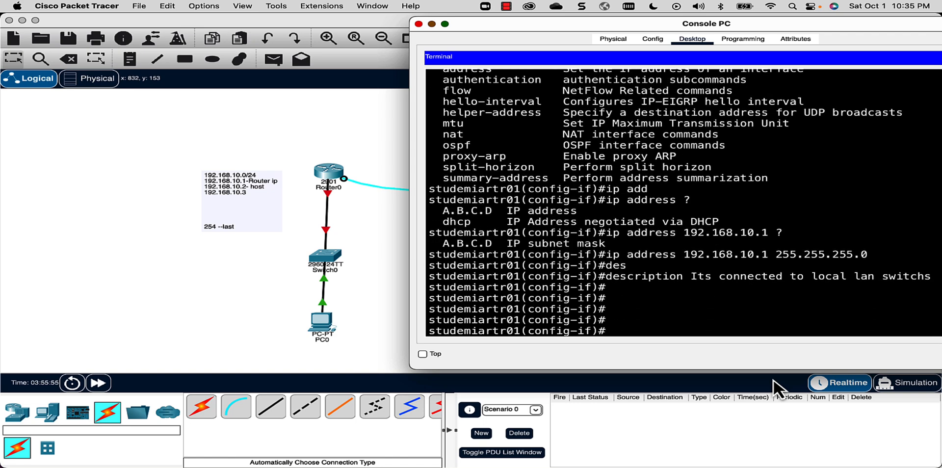
# - Bring the interface up with no shut and exit configuration mode with end
pyautogui.write('no shut')
pyautogui.press('Return')
pyautogui.press('Return')
pyautogui.press('Return')
pyautogui.write('en')
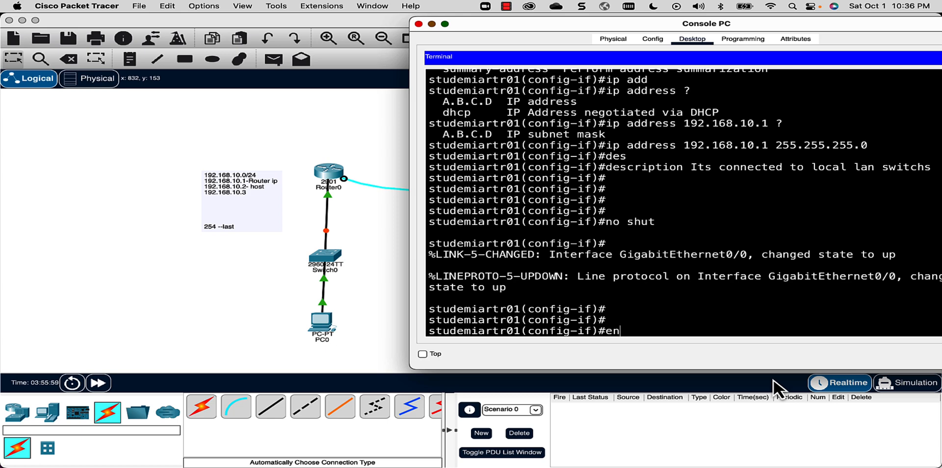
pyautogui.write('d')
pyautogui.press('Return')
pyautogui.press('Return')
pyautogui.press('Return')
pyautogui.press('Return')
pyautogui.press('Return')
pyautogui.press('Return')
pyautogui.press('Return')
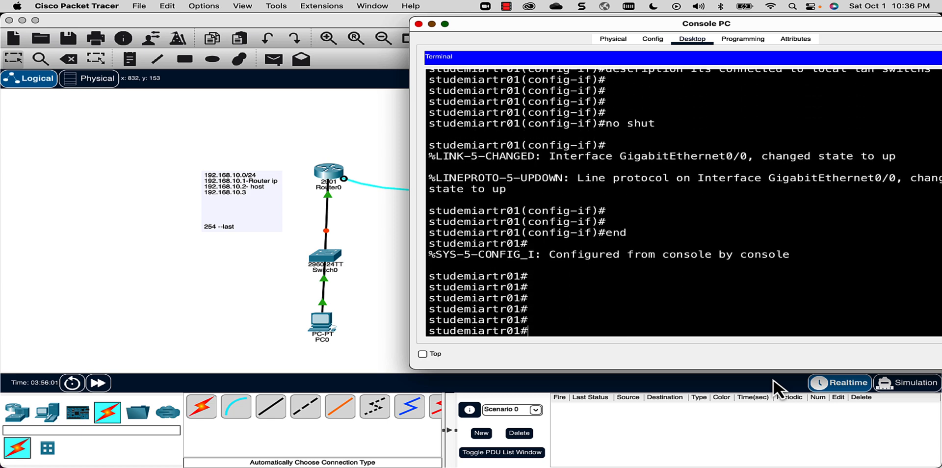
pyautogui.press('Return')
pyautogui.press('Return')
# - Run show ip int br and confirm GigabitEthernet0/0 is 192.168.10.1, manual and up
pyautogui.write('show ip int br')
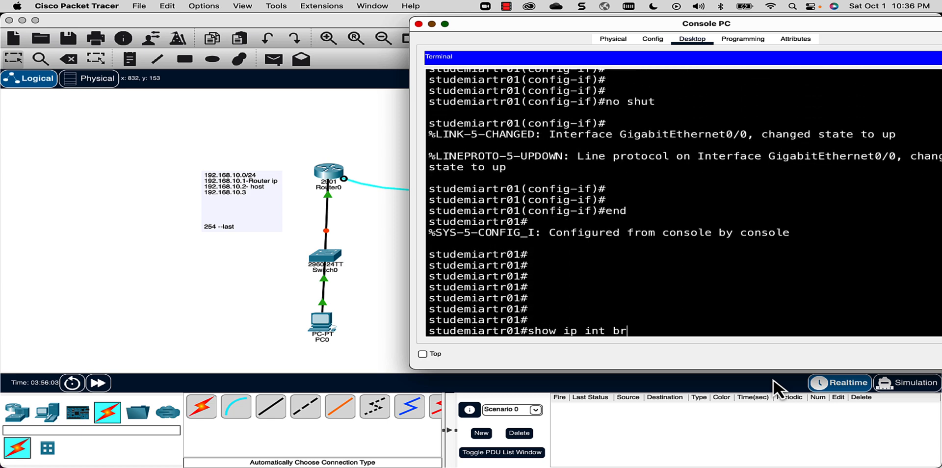
pyautogui.press('Return')
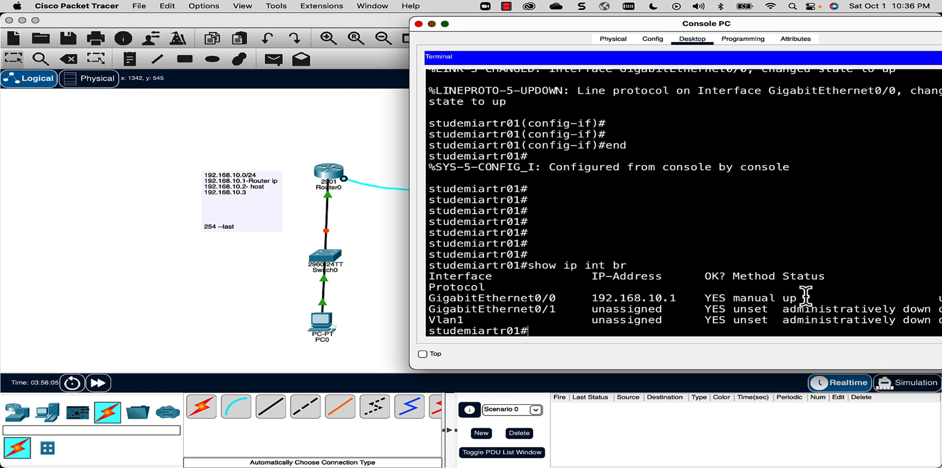
pyautogui.moveTo(804, 298); pyautogui.dragTo(412, 300)
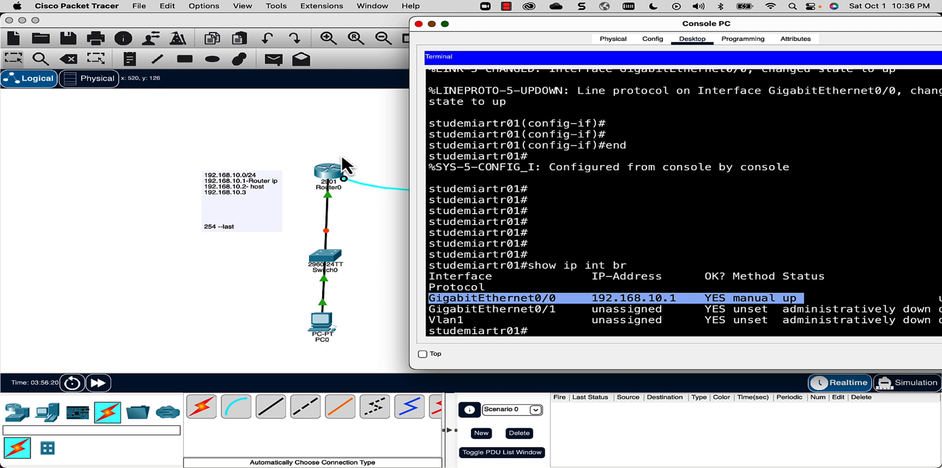
pyautogui.click(736, 291)
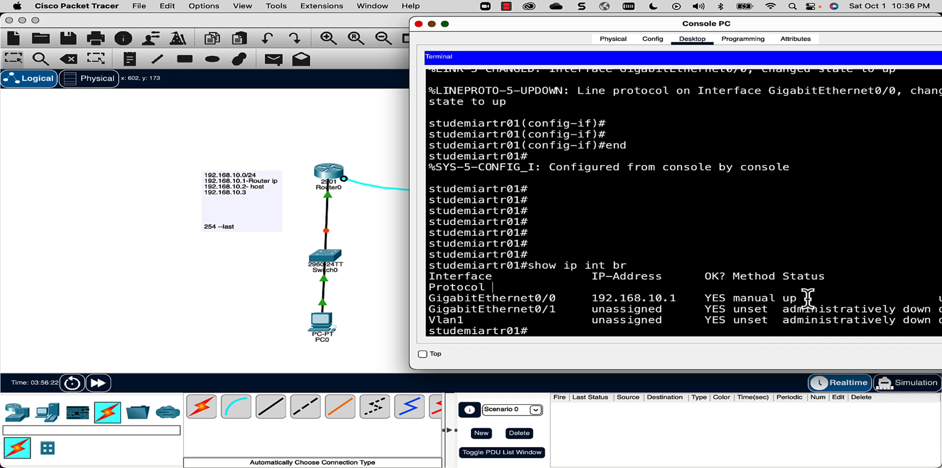
pyautogui.moveTo(806, 298); pyautogui.dragTo(420, 300)
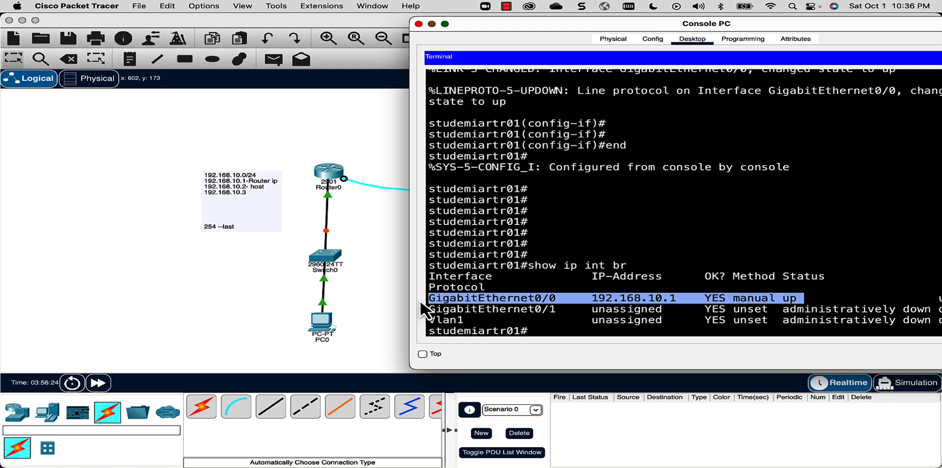
# - Open PC0's IP Configuration panel from its Desktop tab
pyautogui.click(323, 326)
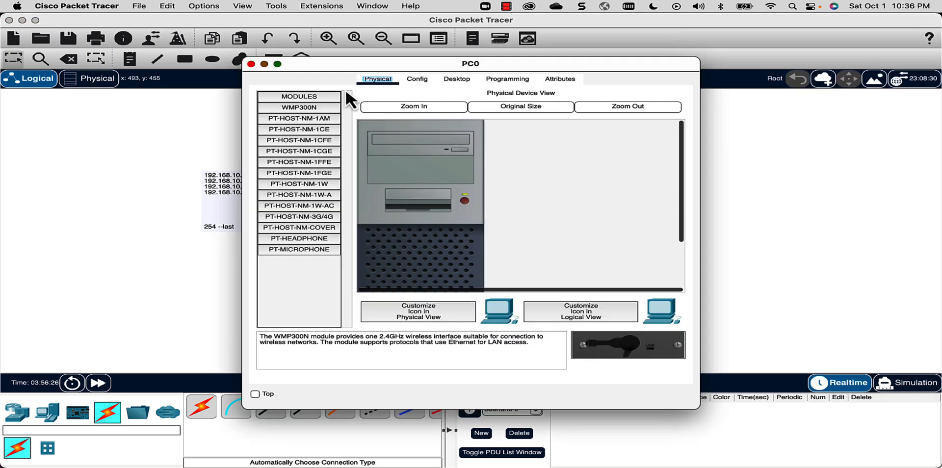
pyautogui.moveTo(361, 61); pyautogui.dragTo(593, 45)
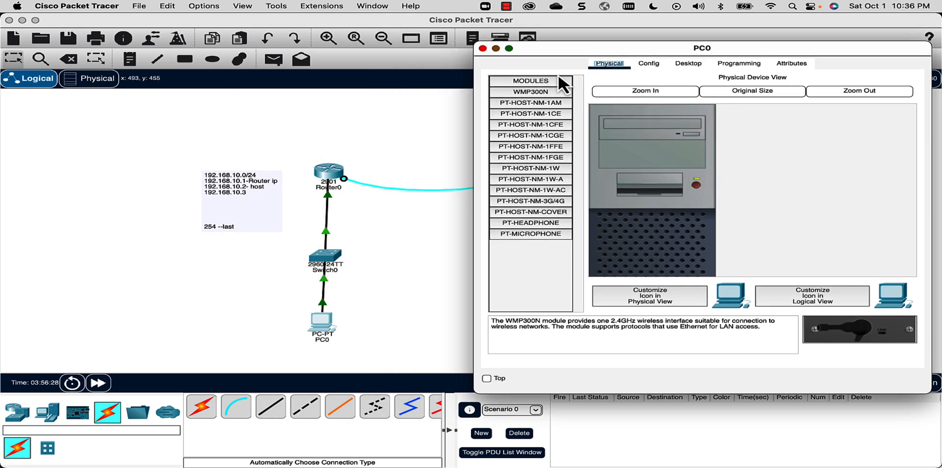
pyautogui.click(649, 64)
pyautogui.click(693, 63)
pyautogui.click(529, 114)
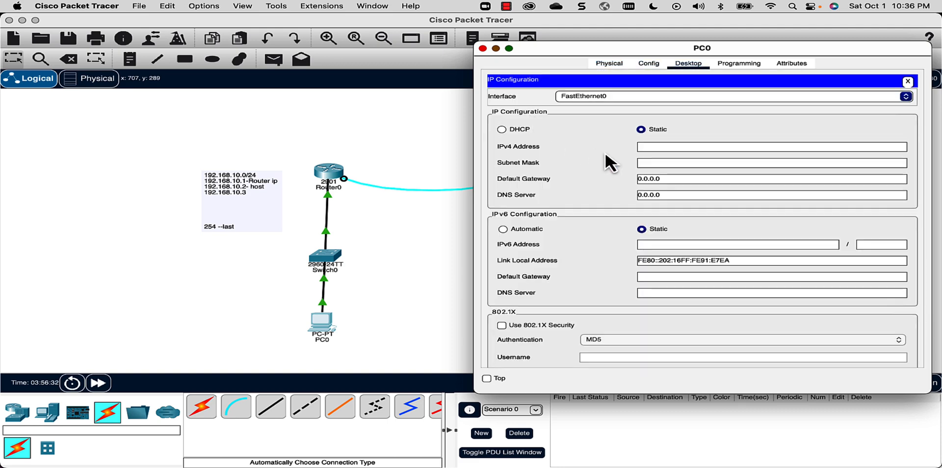
# - Give PC0 static IP 192.168.10.2, mask 255.255.255.0 and gateway 192.168.10.1
pyautogui.click(658, 150)
pyautogui.write('192.168.10.')
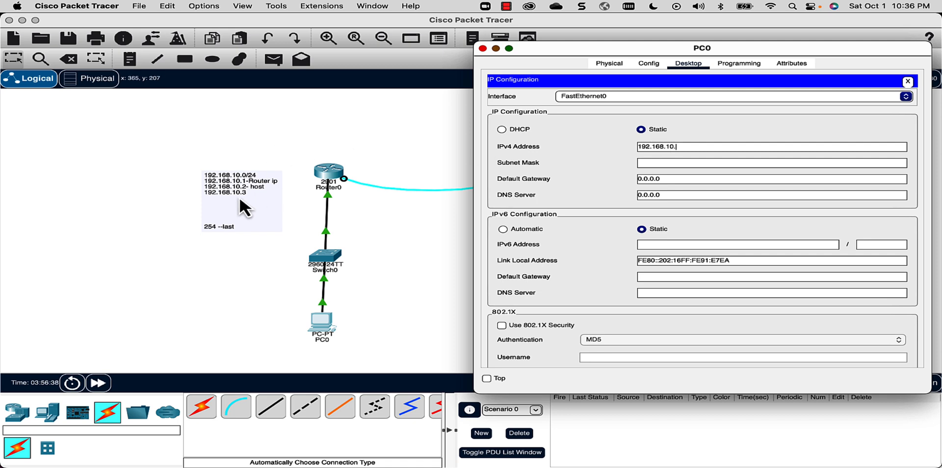
pyautogui.write('2')
pyautogui.click(683, 164)
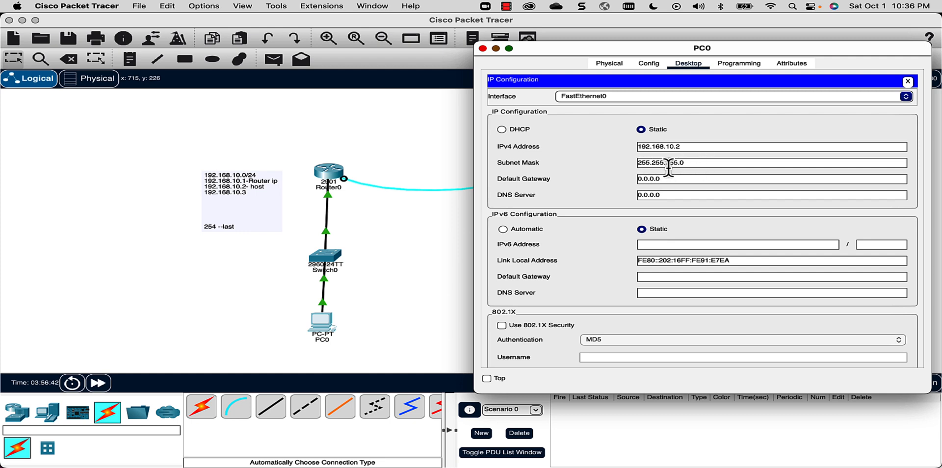
pyautogui.moveTo(672, 180); pyautogui.dragTo(627, 191)
pyautogui.click(908, 81)
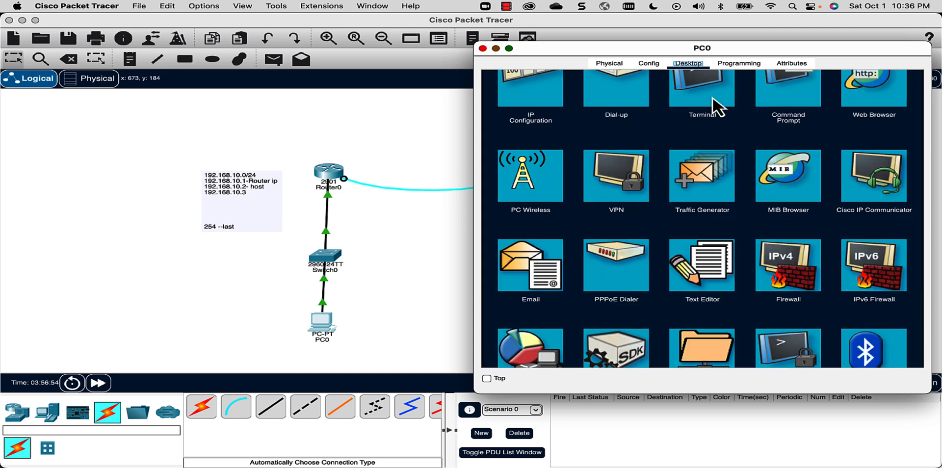
# - Run ipconfig in PC0's Command Prompt to check its static addressing
pyautogui.click(785, 96)
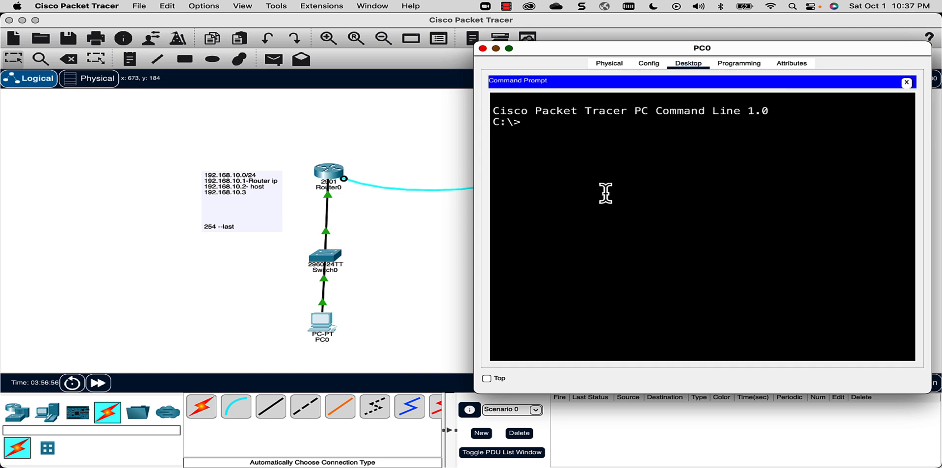
pyautogui.write('ipconfig')
pyautogui.press('Return')
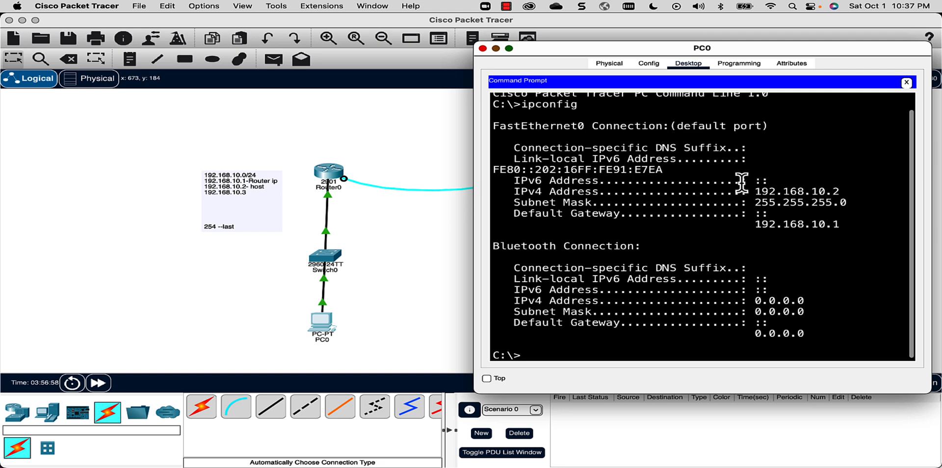
pyautogui.moveTo(852, 189); pyautogui.dragTo(756, 194)
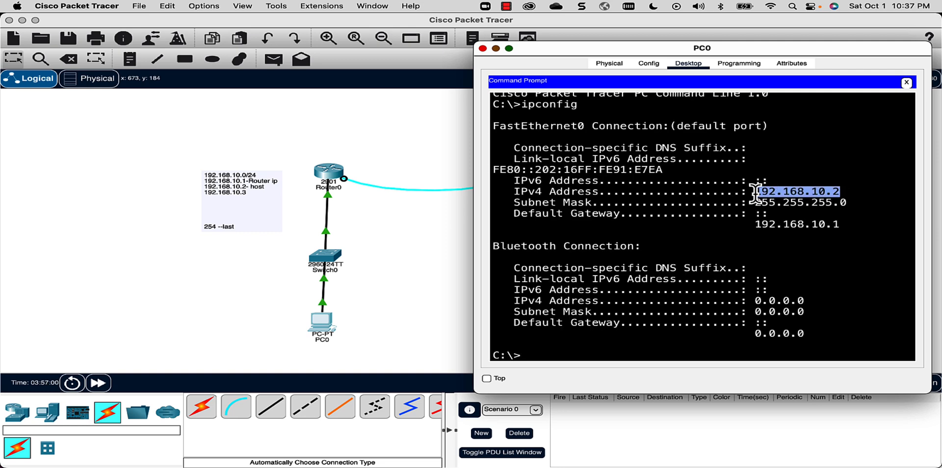
pyautogui.click(579, 346)
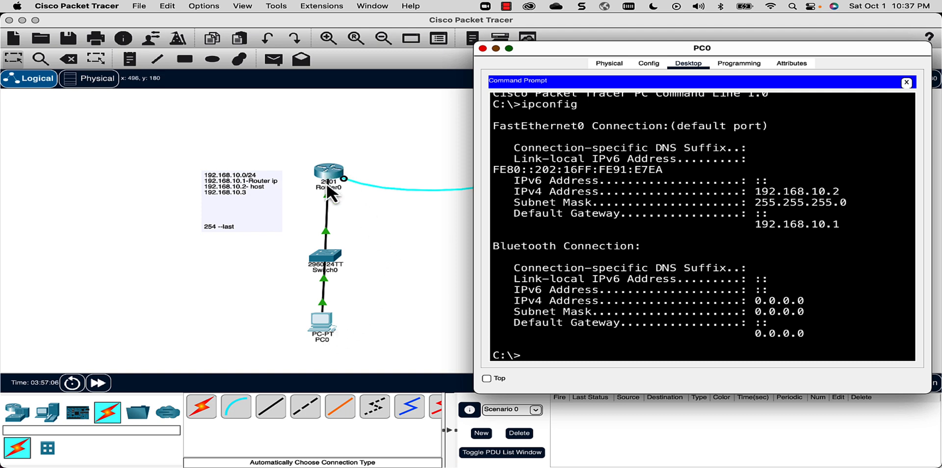
# - Ping the router at 192.168.10.1 from PC0, then close PC0's window
pyautogui.write('ping 19')
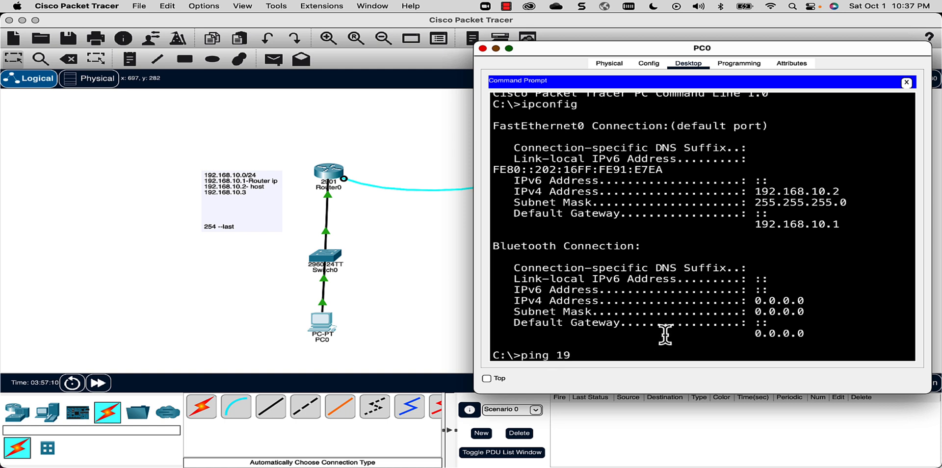
pyautogui.write('2.168.10.1')
pyautogui.press('Return')
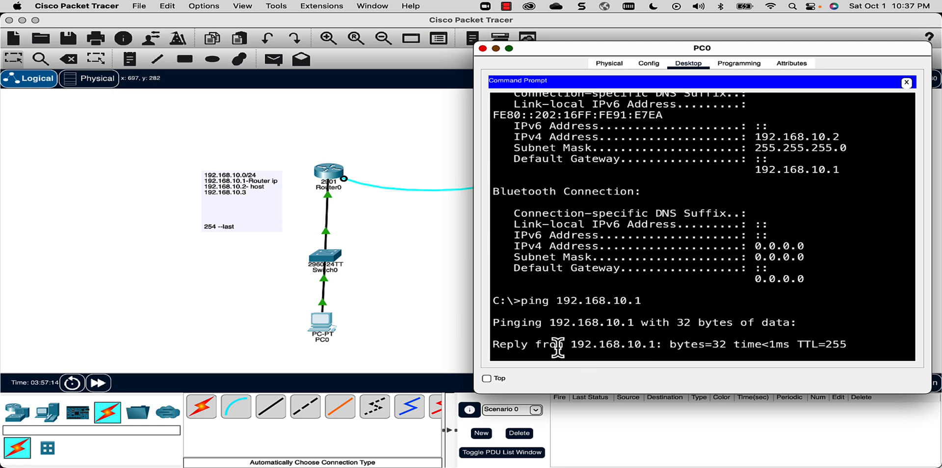
pyautogui.click(483, 49)
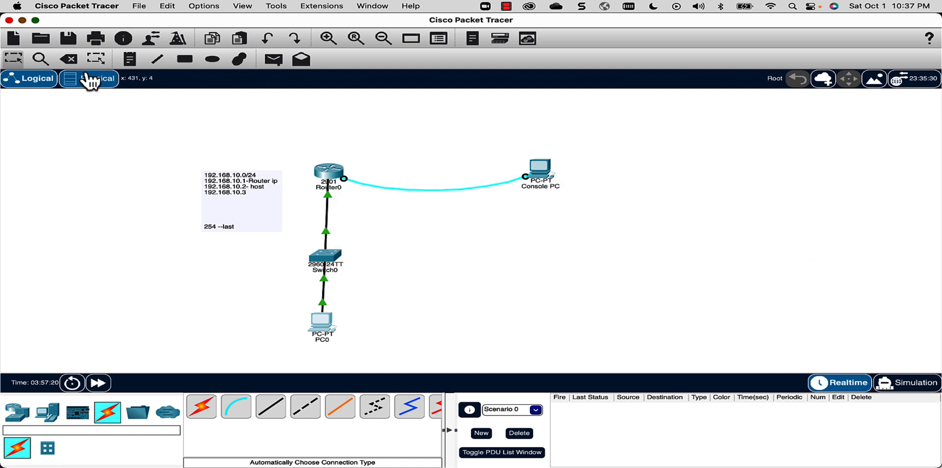
# - Delete the console cable and the Console PC from the topology, confirming each deletion
pyautogui.click(68, 59)
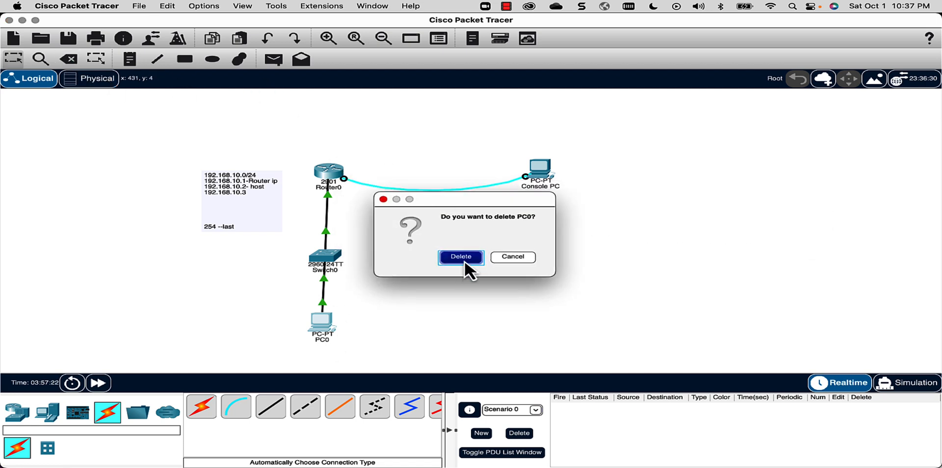
pyautogui.click(465, 262)
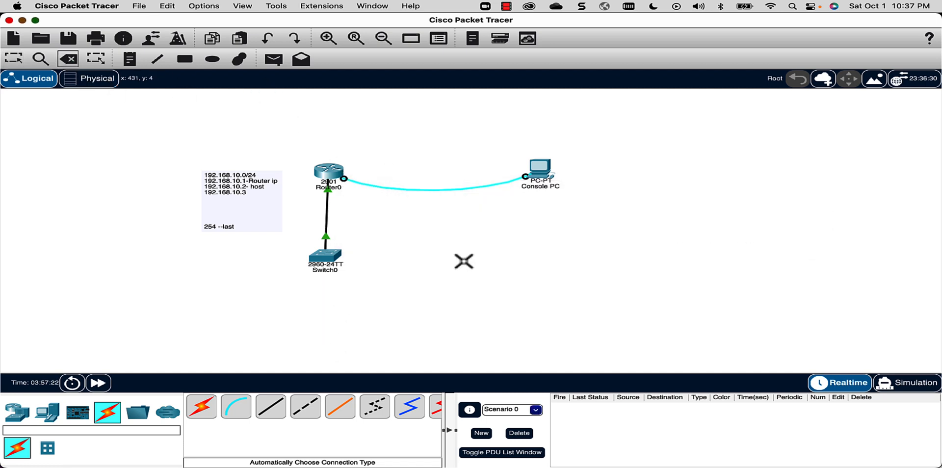
pyautogui.click(452, 191)
pyautogui.click(549, 174)
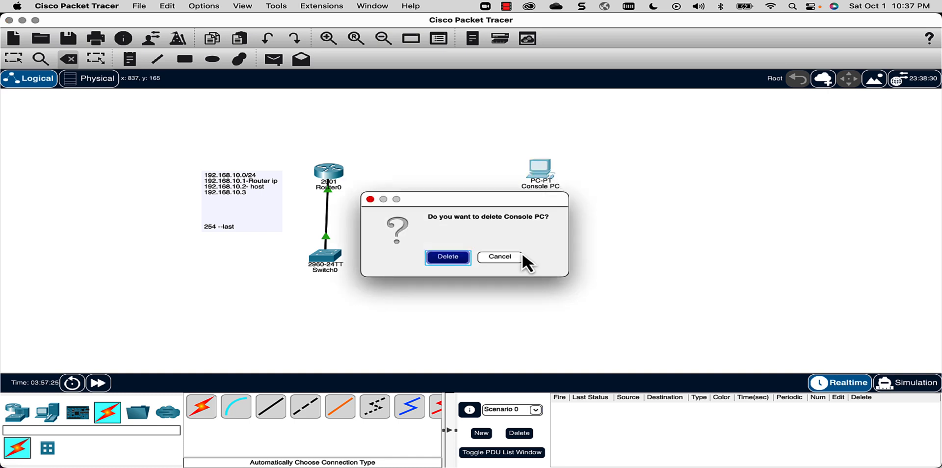
pyautogui.click(448, 258)
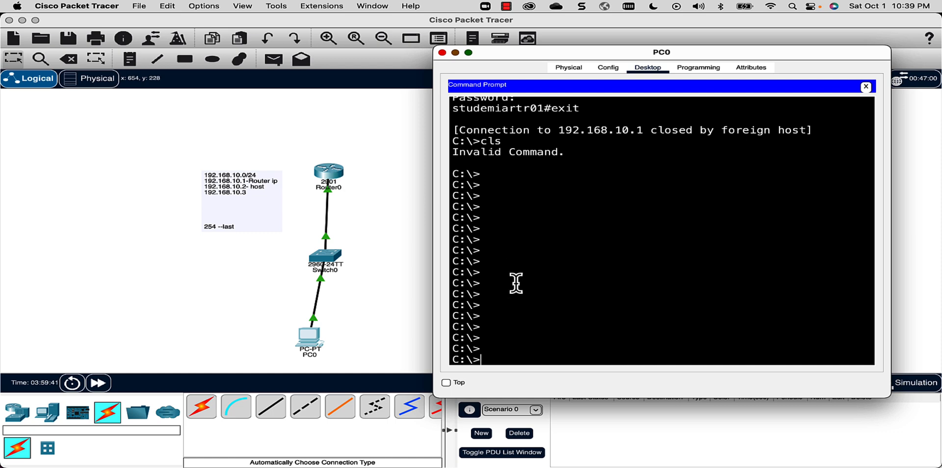
# - Telnet from PC0 to 192.168.10.1 and log in with the local username and password
pyautogui.press('Up')
pyautogui.press('Up')
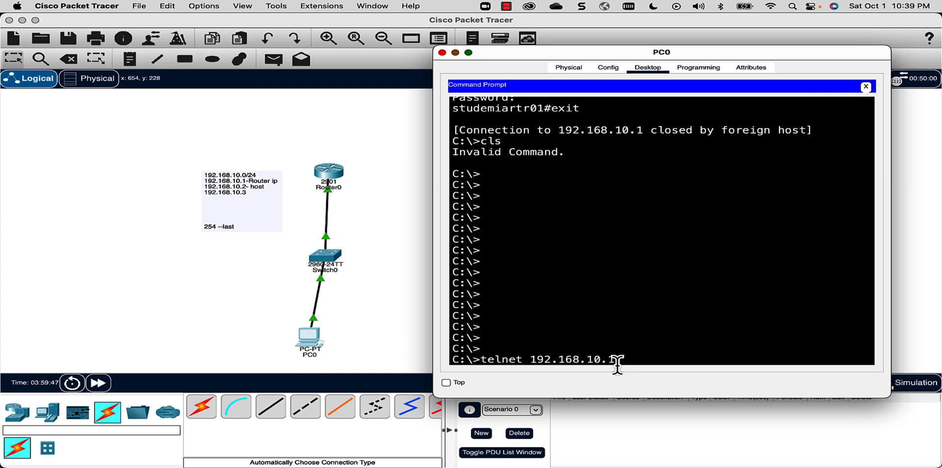
pyautogui.press('Return')
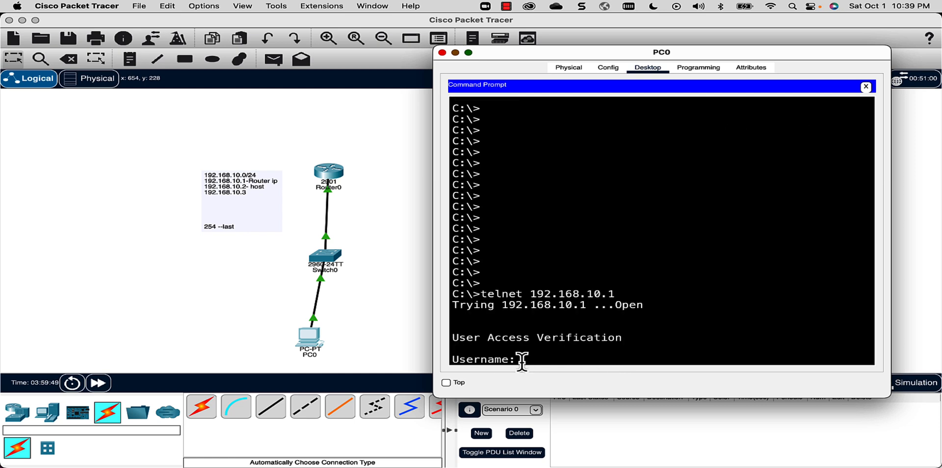
pyautogui.write('cisco')
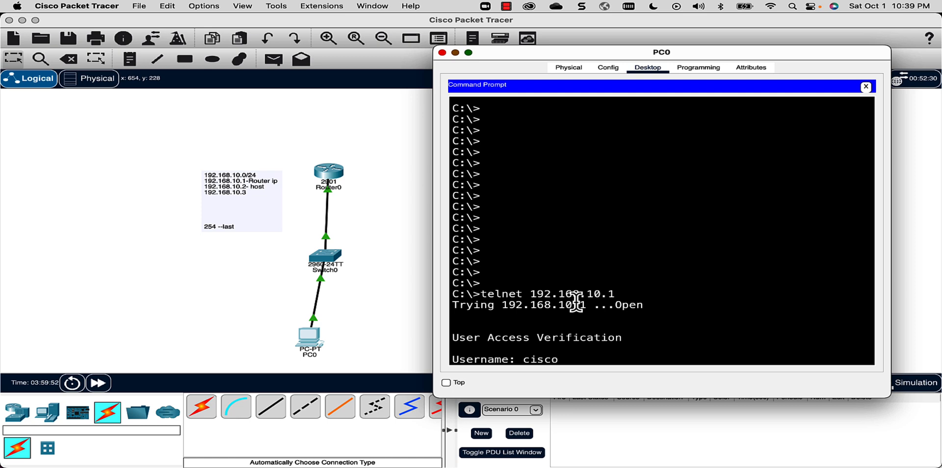
pyautogui.press('Return')
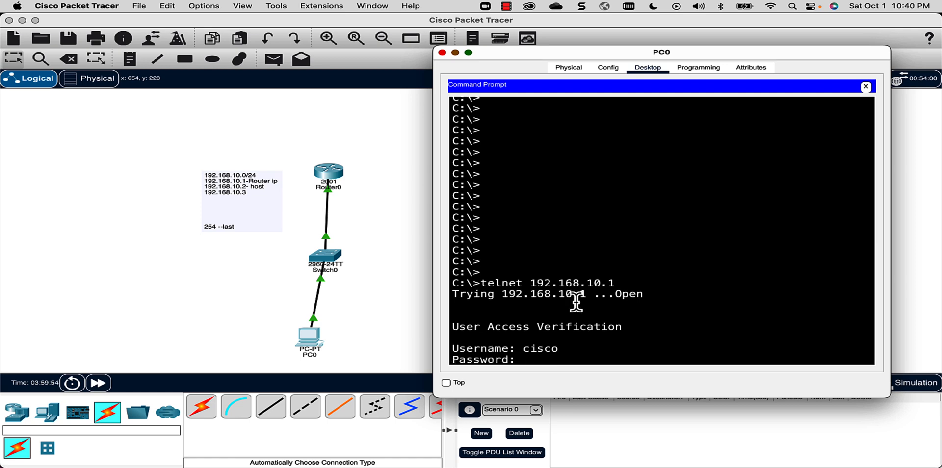
pyautogui.press('Return')
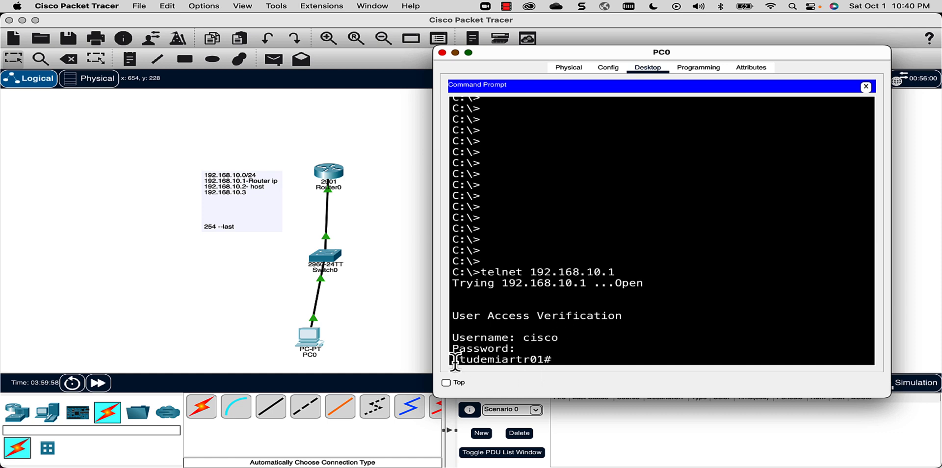
# - Run show ip int br on the router over telnet and maximise PC0's window
pyautogui.moveTo(456, 362); pyautogui.dragTo(576, 362)
pyautogui.write('show ip int ')
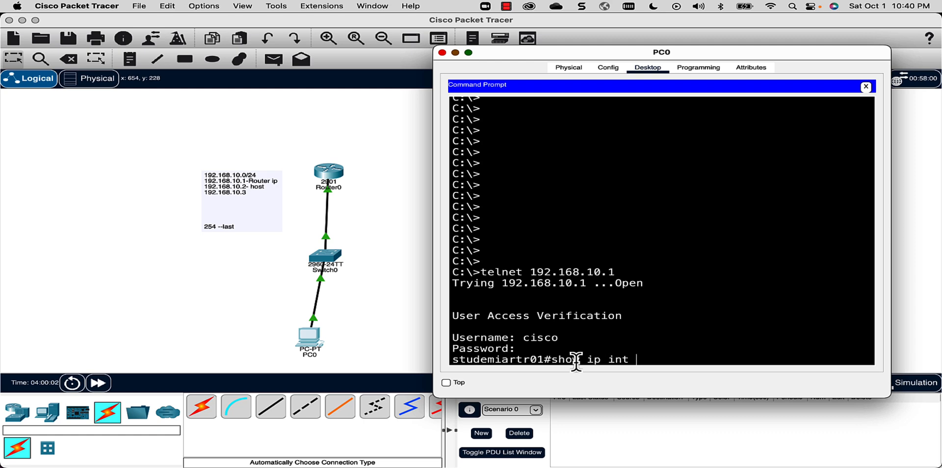
pyautogui.write('br')
pyautogui.press('Return')
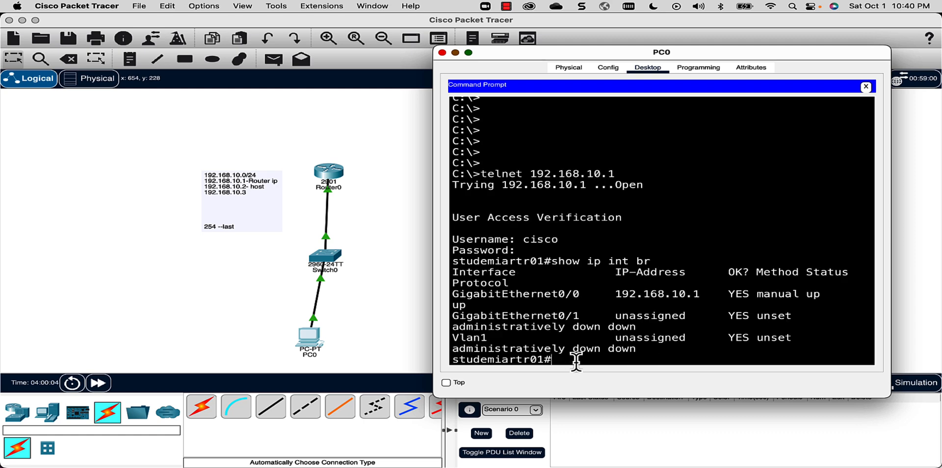
pyautogui.press('Return')
pyautogui.press('Return')
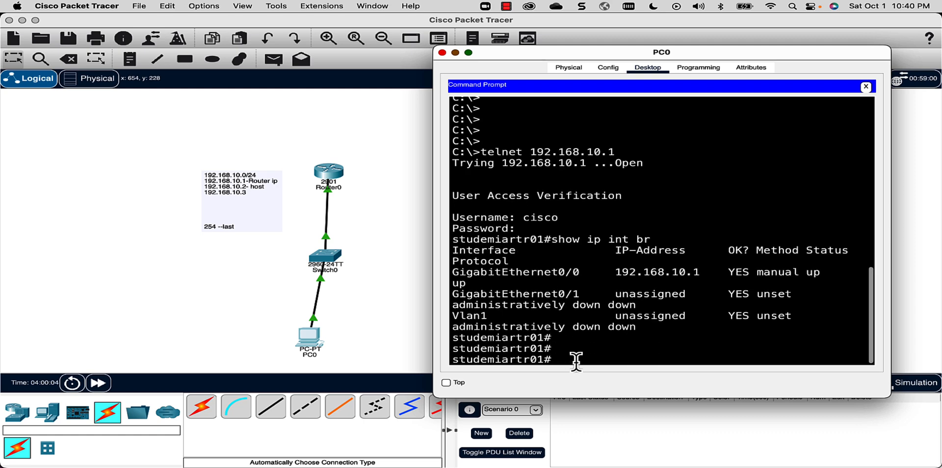
pyautogui.click(469, 52)
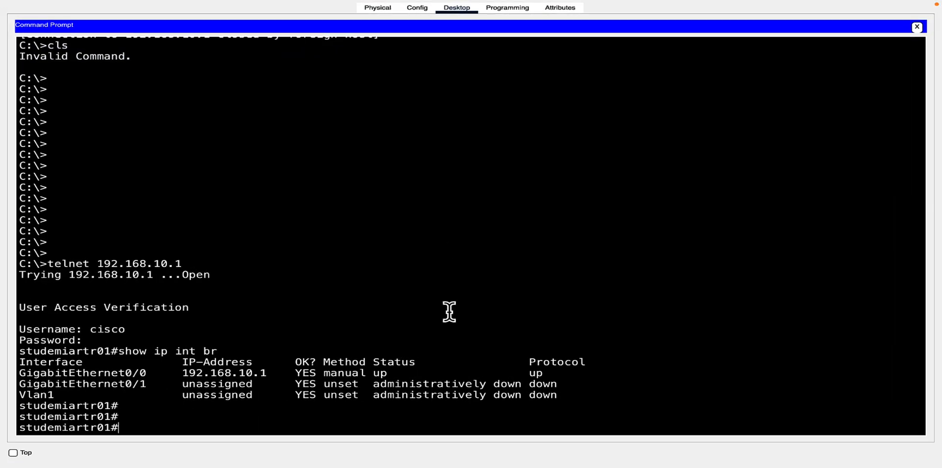
# - Run sh run and highlight the hostname studemiartr01 and privilege-15 username lines
pyautogui.write('sh run')
pyautogui.press('Return')
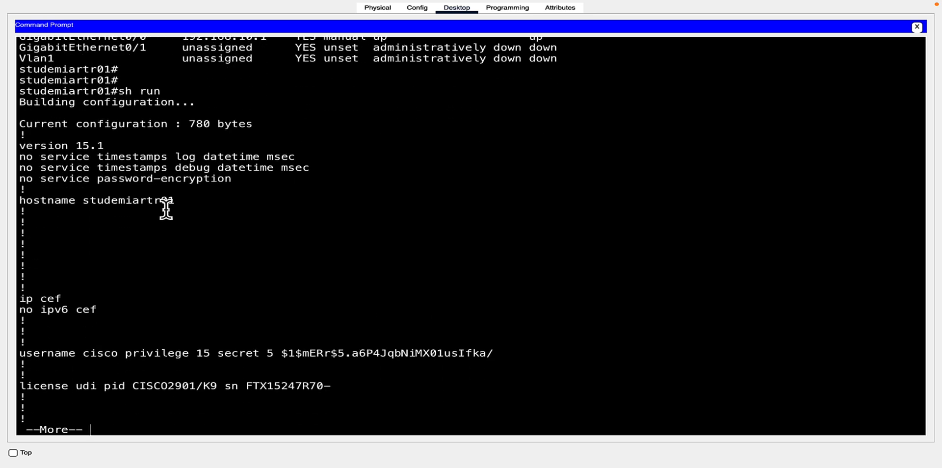
pyautogui.moveTo(176, 201); pyautogui.dragTo(11, 199)
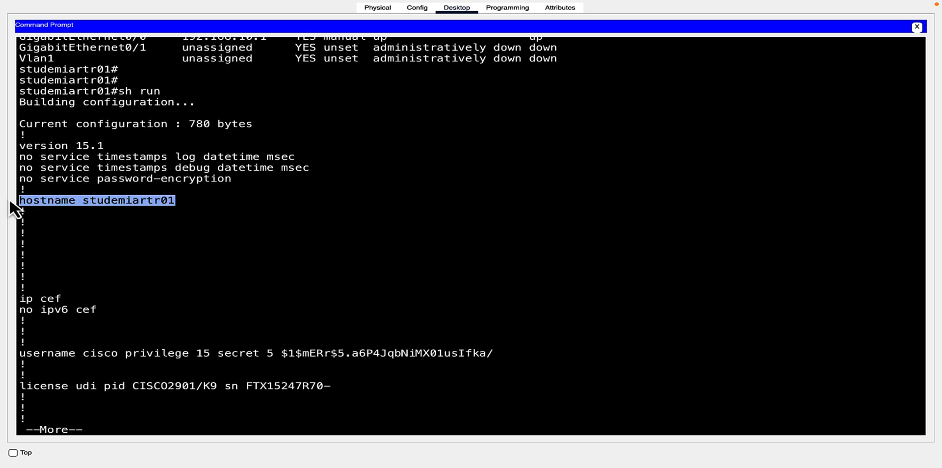
pyautogui.click(24, 354)
pyautogui.moveTo(23, 354); pyautogui.dragTo(497, 351)
pyautogui.click(320, 358)
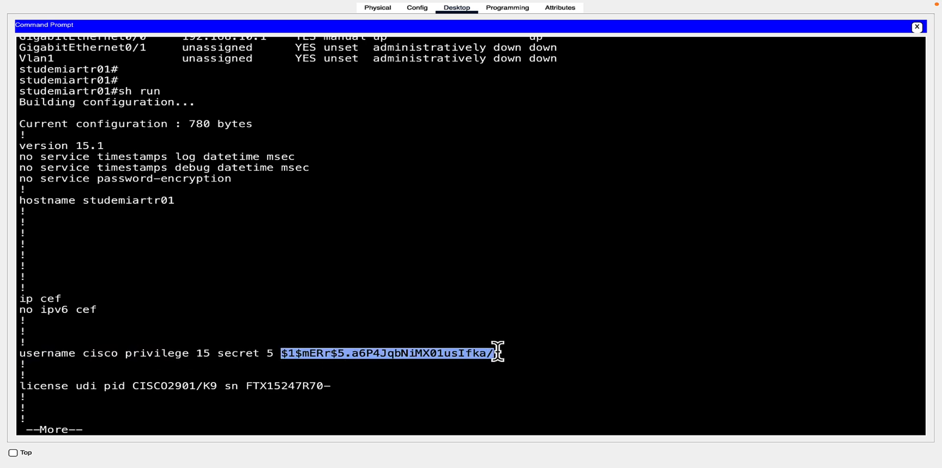
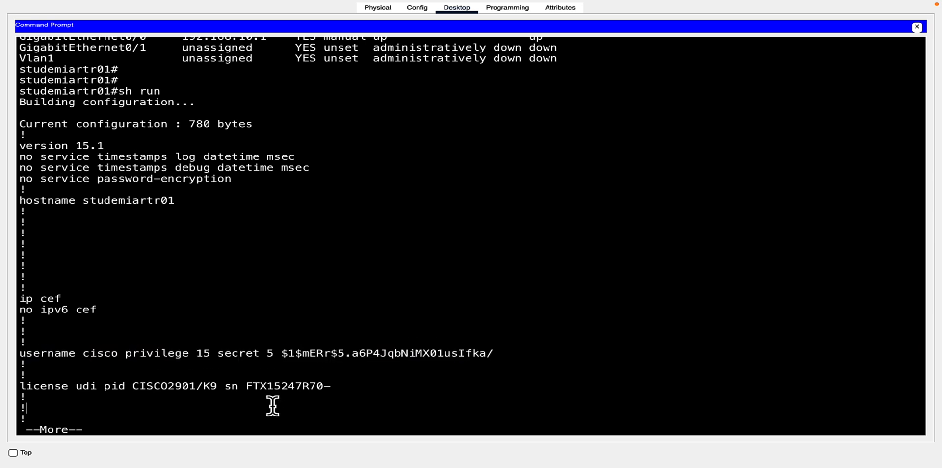
# - Page through the sh run output and highlight the GigabitEthernet0/0 interface settings
pyautogui.press('Return')
pyautogui.press('Return')
pyautogui.press('Return')
pyautogui.press('Return')
pyautogui.press('Return')
pyautogui.press('Return')
pyautogui.press('Return')
pyautogui.press('Return')
pyautogui.press('Return')
pyautogui.press('Return')
pyautogui.press('Return')
pyautogui.press('Return')
pyautogui.press('Return')
pyautogui.press('Return')
pyautogui.press('Return')
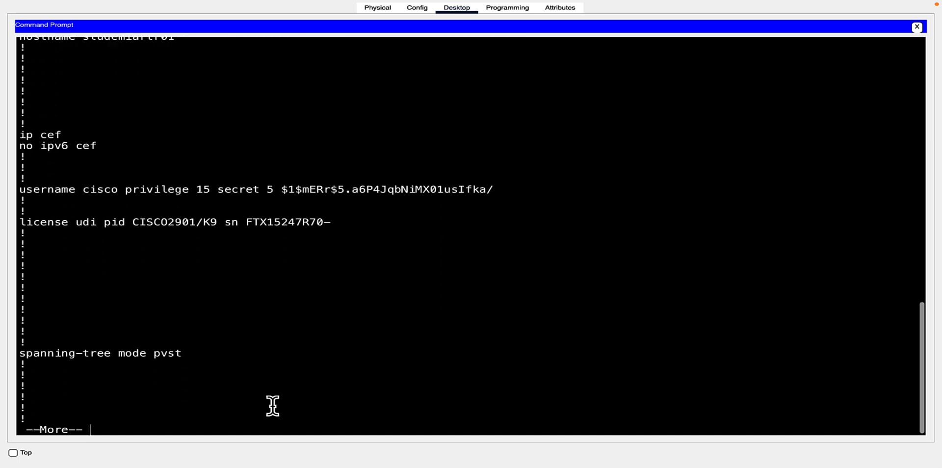
pyautogui.press('Return')
pyautogui.press('Return')
pyautogui.press('Return')
pyautogui.press('Return')
pyautogui.press('Return')
pyautogui.press('Return')
pyautogui.press('Return')
pyautogui.press('Return')
pyautogui.press('Return')
pyautogui.press('Return')
pyautogui.press('Return')
pyautogui.press('Return')
pyautogui.press('Return')
pyautogui.press('Return')
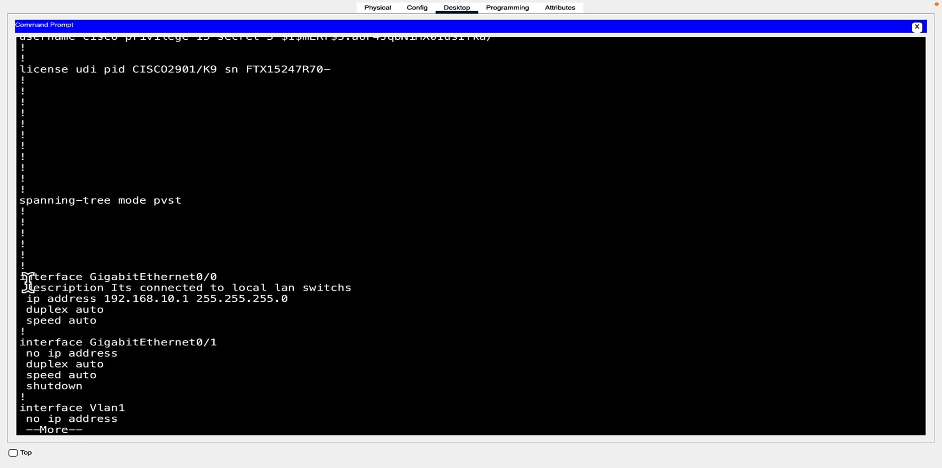
pyautogui.moveTo(26, 278); pyautogui.dragTo(326, 316)
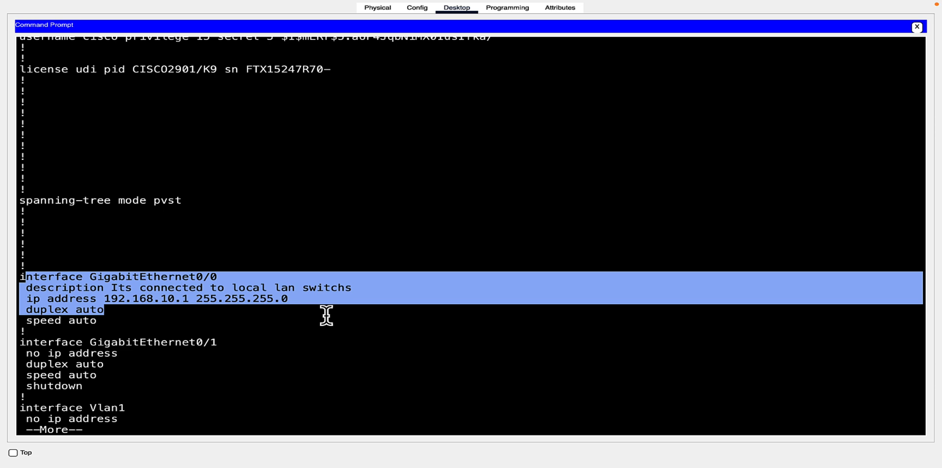
pyautogui.click(246, 374)
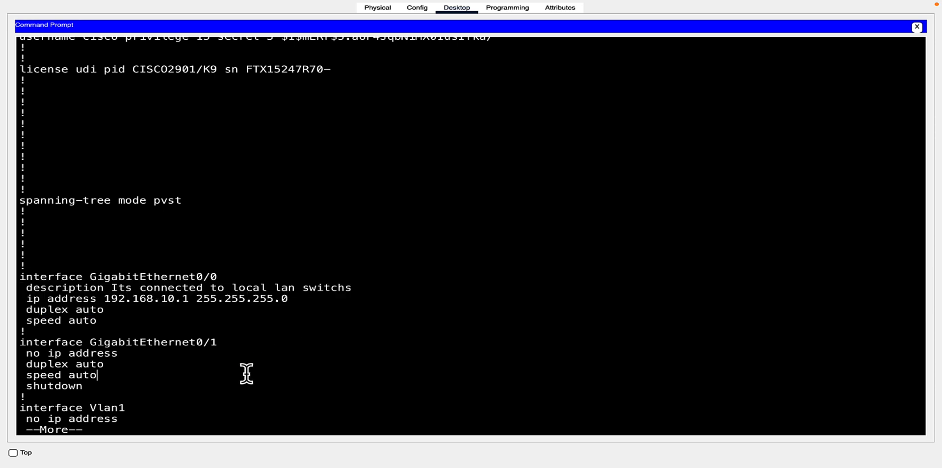
# - Page to the end and highlight login local on line vty 0 4 and vty 5 15
pyautogui.press('Return')
pyautogui.press('Return')
pyautogui.press('Return')
pyautogui.press('Return')
pyautogui.press('Return')
pyautogui.press('Return')
pyautogui.press('Return')
pyautogui.press('Return')
pyautogui.press('Return')
pyautogui.press('Return')
pyautogui.press('Return')
pyautogui.press('Return')
pyautogui.press('Return')
pyautogui.press('Return')
pyautogui.press('Return')
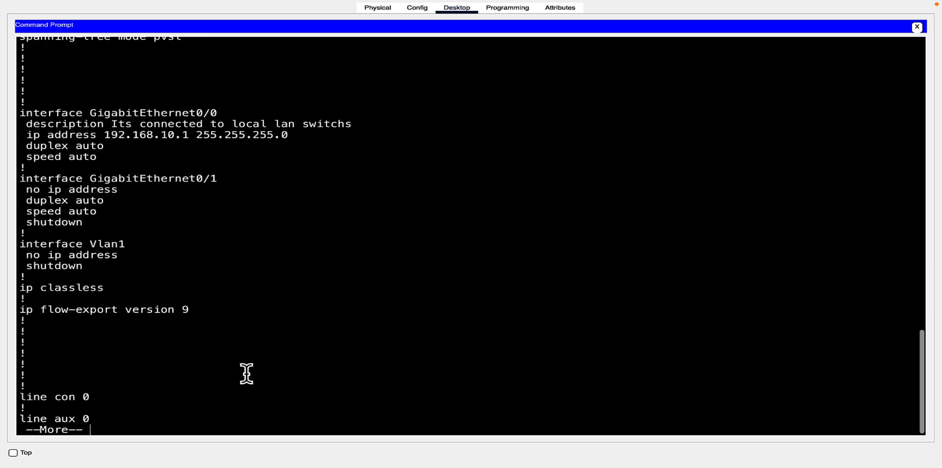
pyautogui.press('Return')
pyautogui.press('Return')
pyautogui.press('Return')
pyautogui.press('Return')
pyautogui.press('Return')
pyautogui.press('Return')
pyautogui.press('Return')
pyautogui.press('Return')
pyautogui.press('Return')
pyautogui.press('Return')
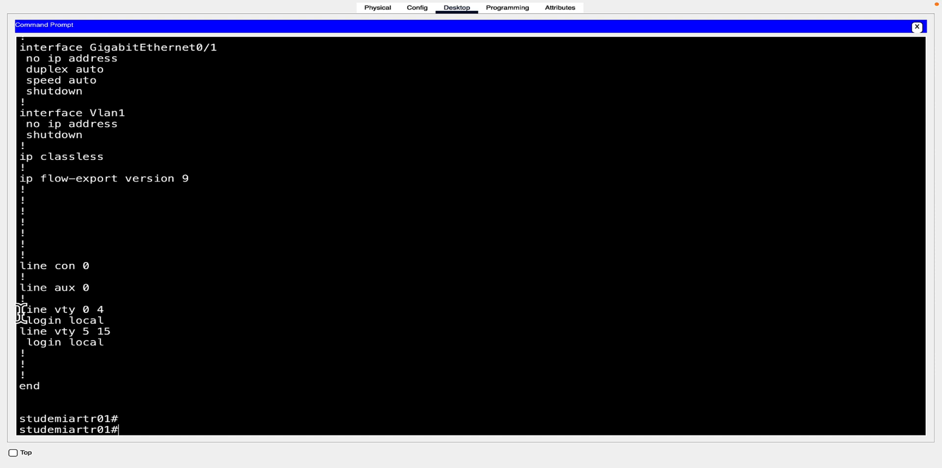
pyautogui.moveTo(20, 310); pyautogui.dragTo(104, 311)
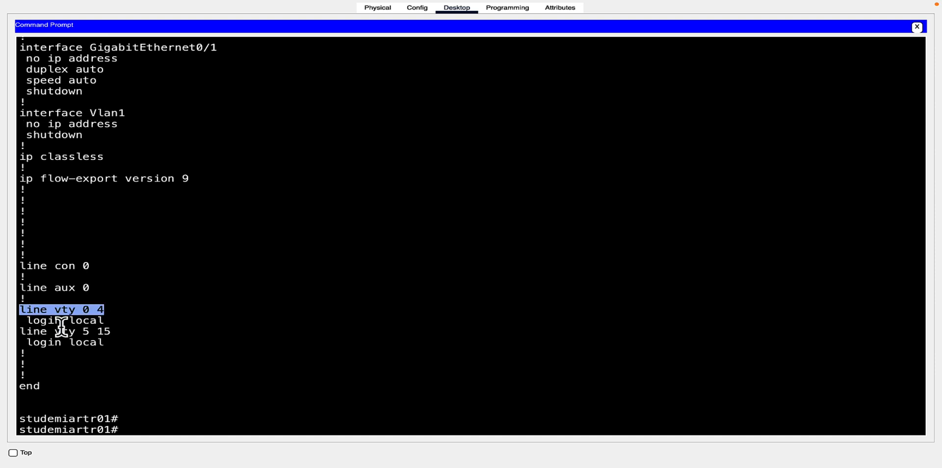
pyautogui.moveTo(20, 332); pyautogui.dragTo(117, 333)
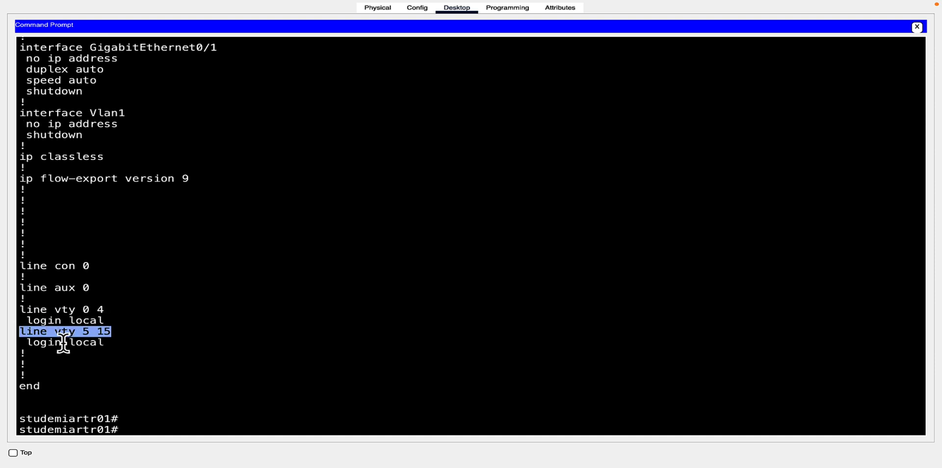
pyautogui.moveTo(29, 344); pyautogui.dragTo(31, 281)
pyautogui.click(117, 347)
pyautogui.click(160, 410)
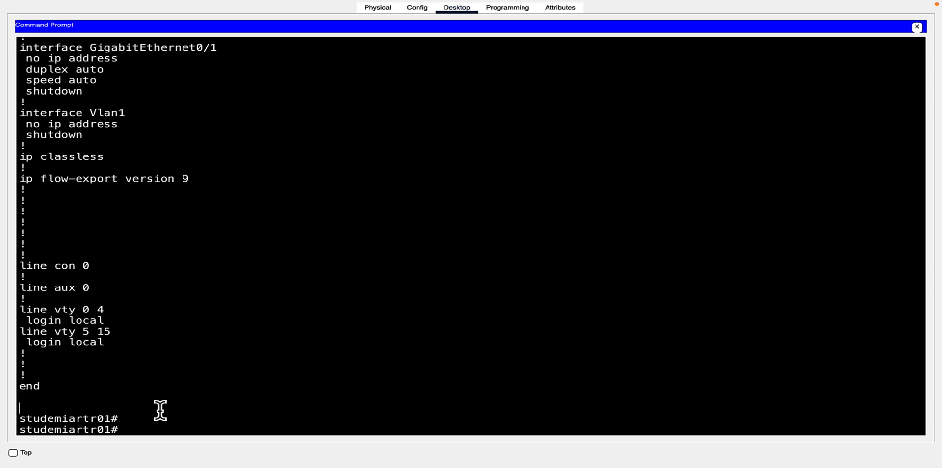
pyautogui.press('Return')
pyautogui.press('Return')
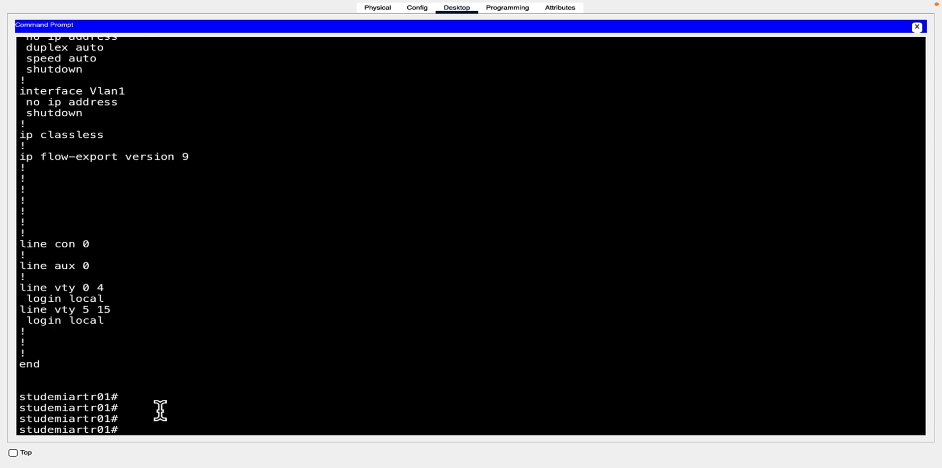
# - Save with copy running-config startup-config, accept the default filename, and highlight the [OK] confirmation
pyautogui.write('cop')
pyautogui.press('Tab')
pyautogui.write('run')
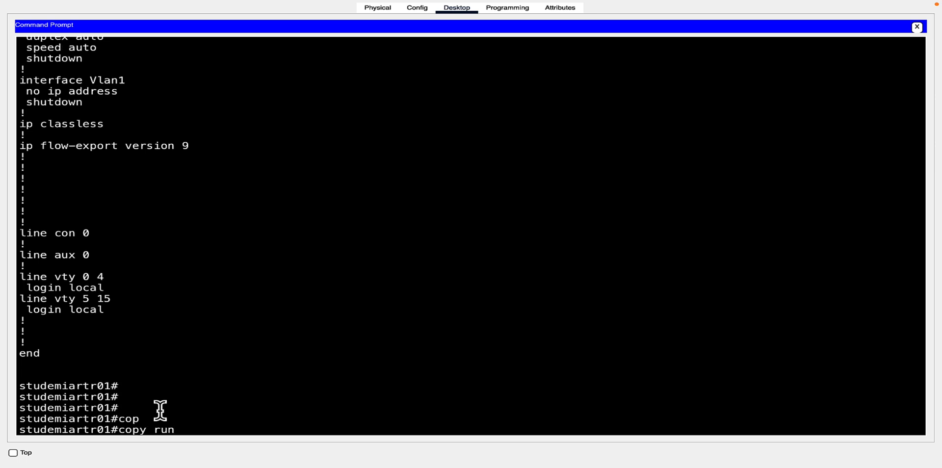
pyautogui.press('Tab')
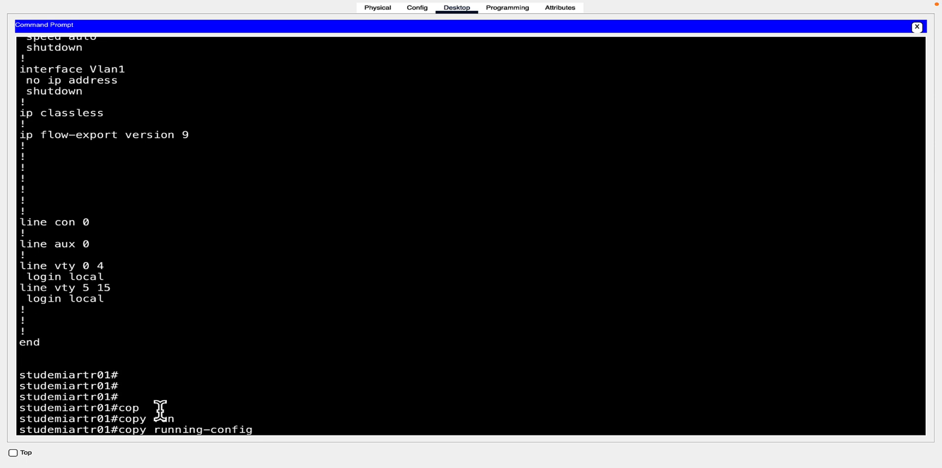
pyautogui.write('st')
pyautogui.press('Tab')
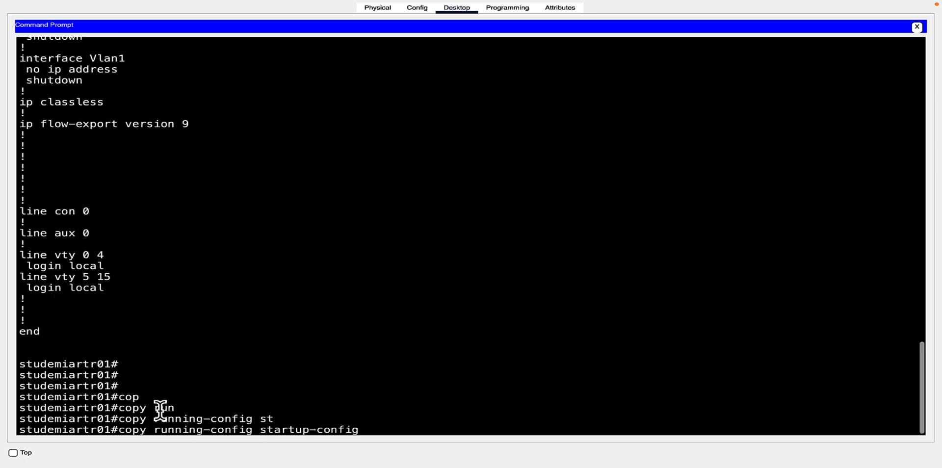
pyautogui.press('Return')
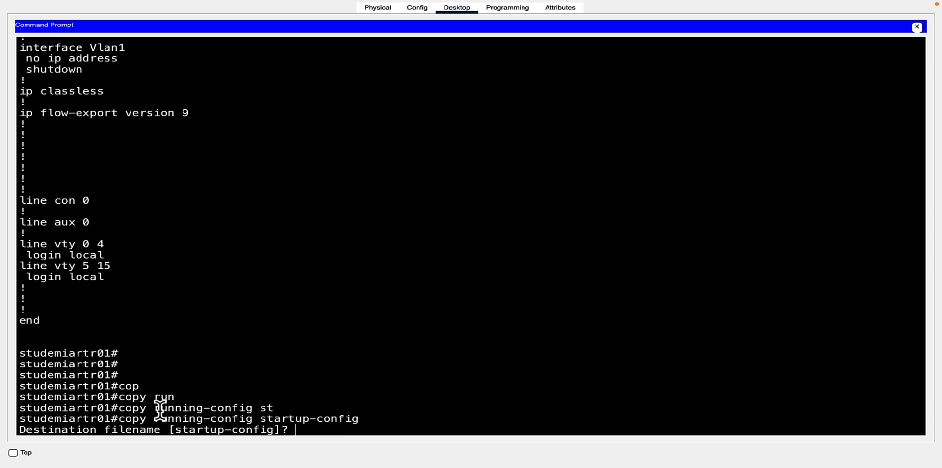
pyautogui.press('Return')
pyautogui.moveTo(25, 410); pyautogui.dragTo(194, 418)
pyautogui.click(166, 426)
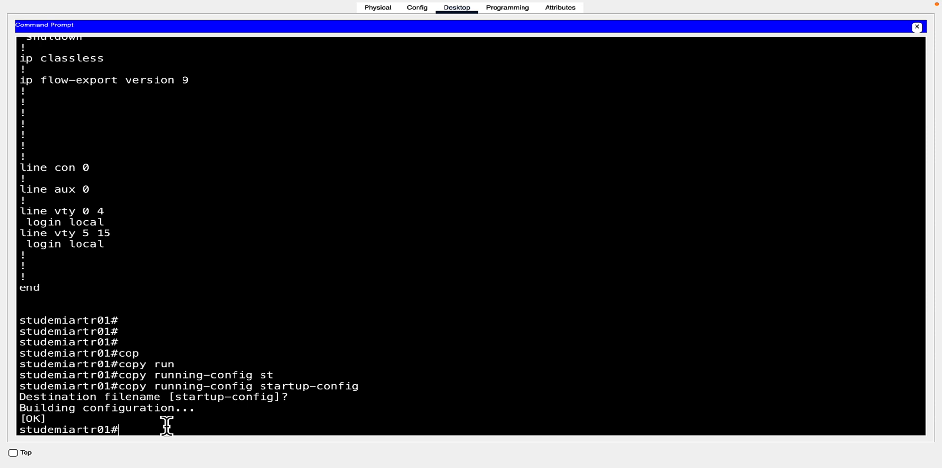
pyautogui.moveTo(173, 465)
# - Close the Command Prompt window to return to PC0's Desktop apps
pyautogui.click(917, 27)
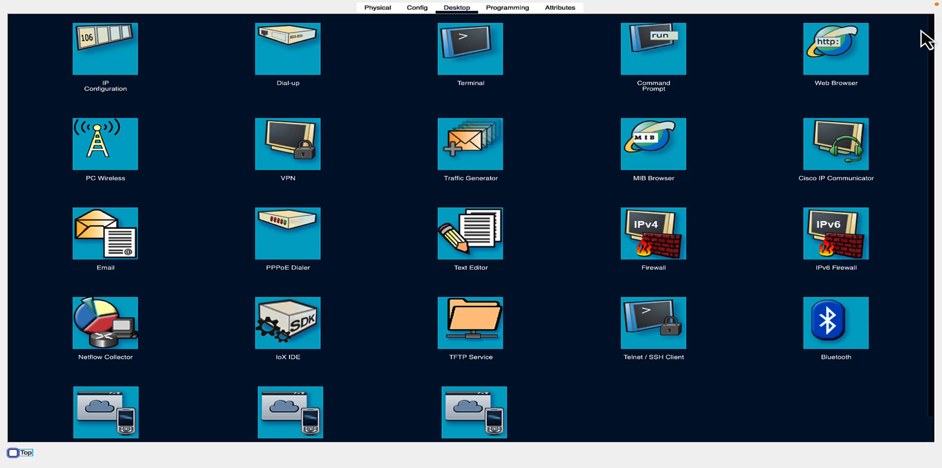